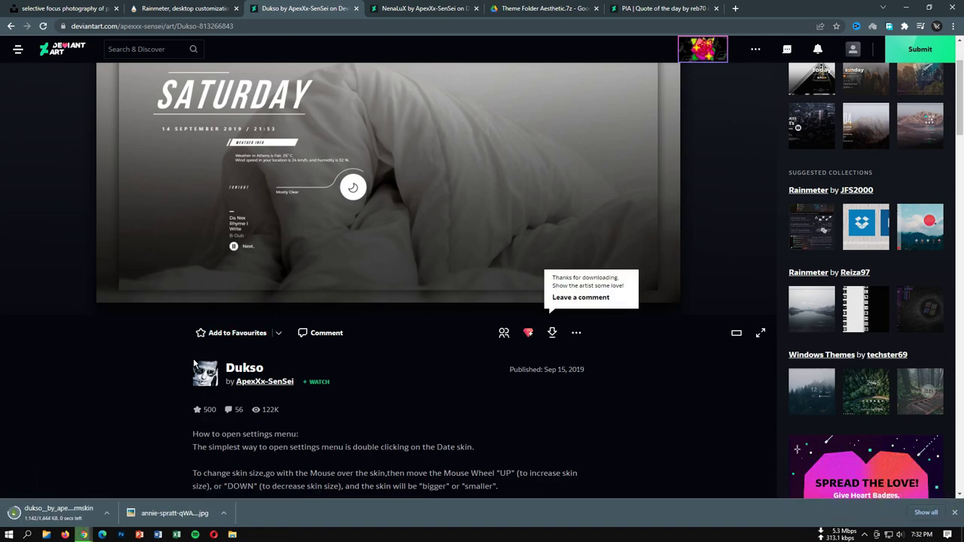
Install the downloaded Dukso Rainmeter skin with its included layout applied
left_click(74, 503)
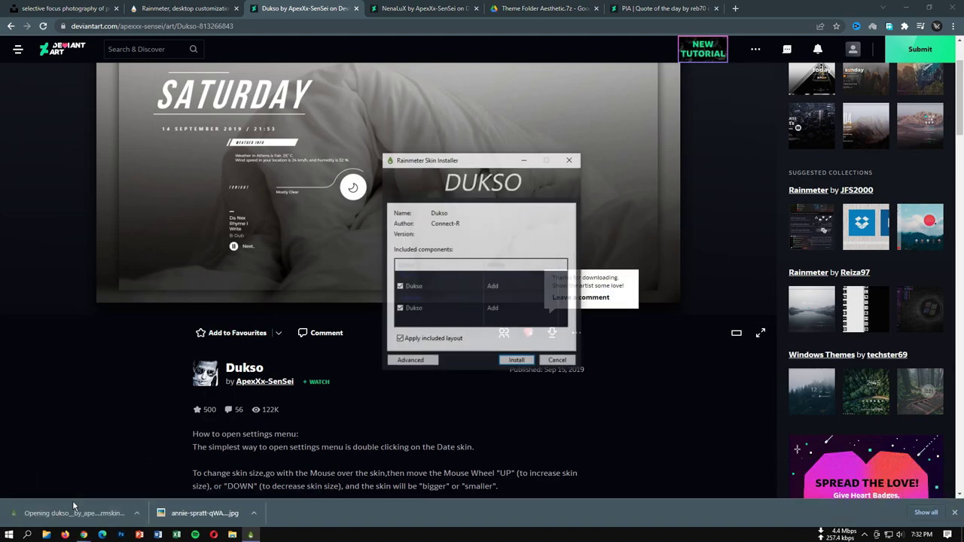
left_click(519, 363)
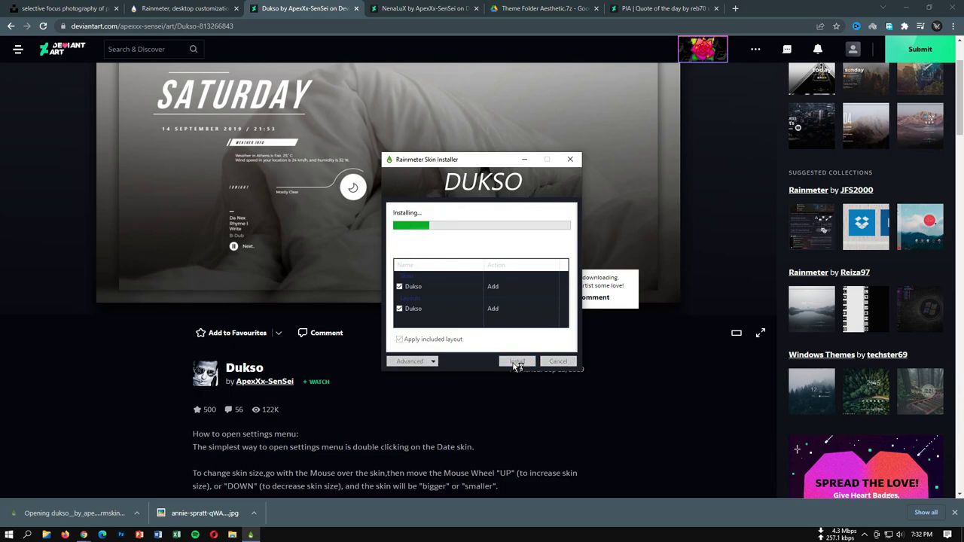
Download the NenaLuX skin from its DeviantArt page and install it with its included layout
left_click(407, 9)
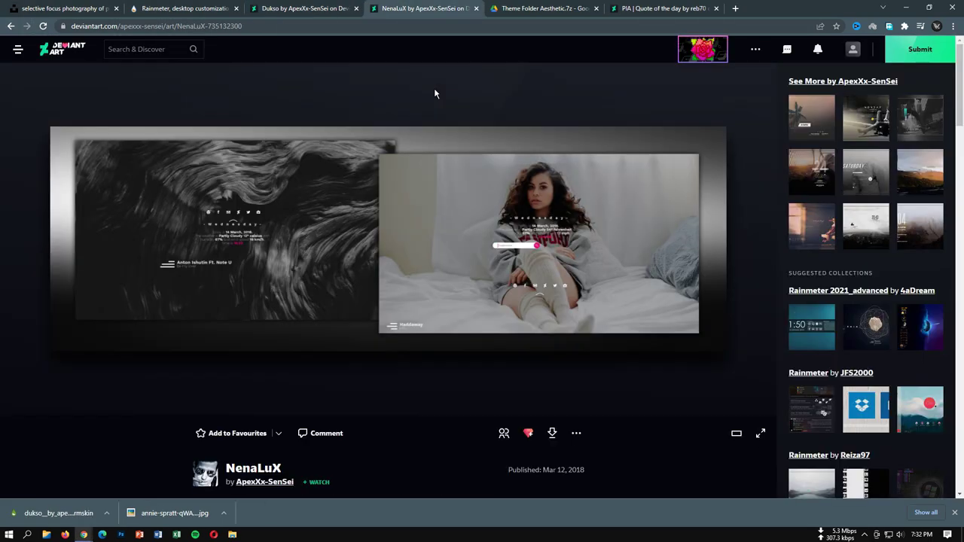
scroll(557, 301, "down", 2)
left_click(552, 284)
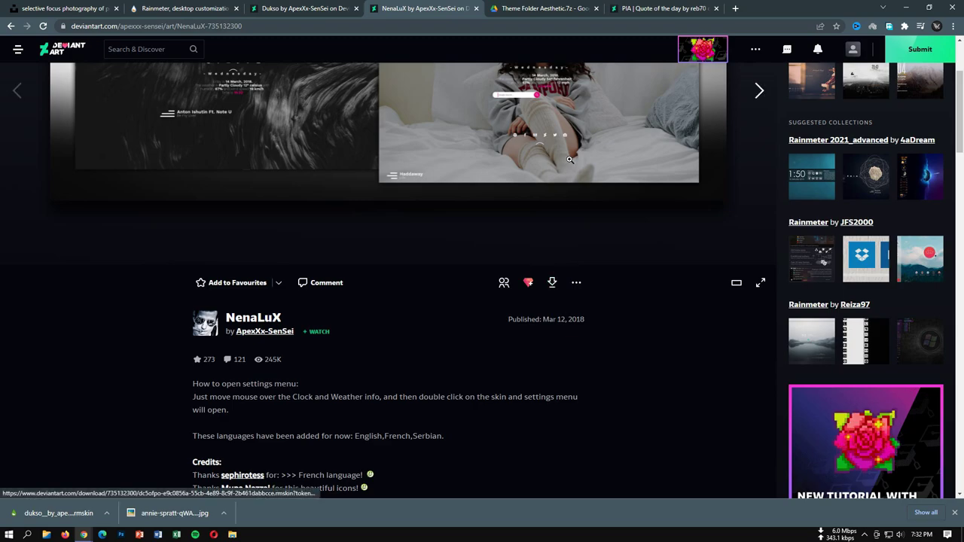
scroll(396, 247, "up", 1)
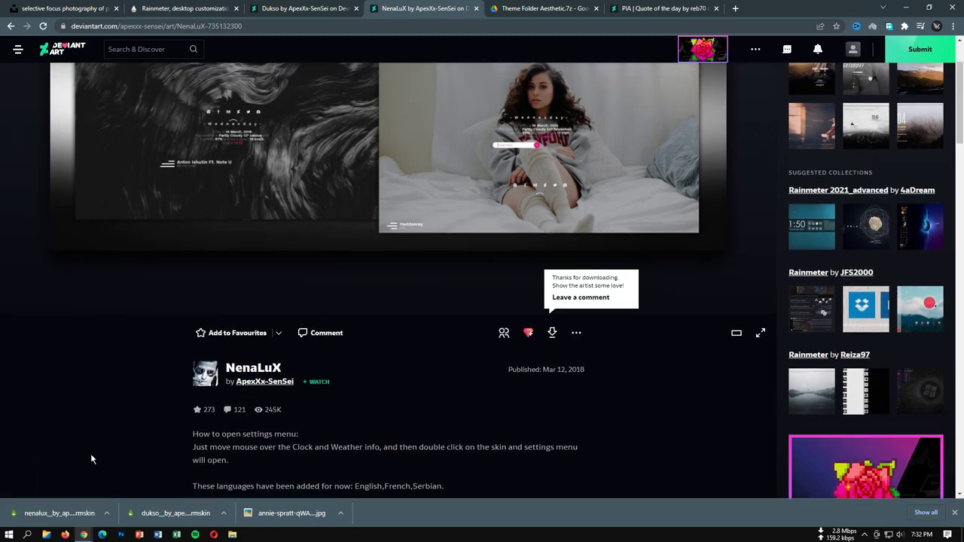
left_click(47, 513)
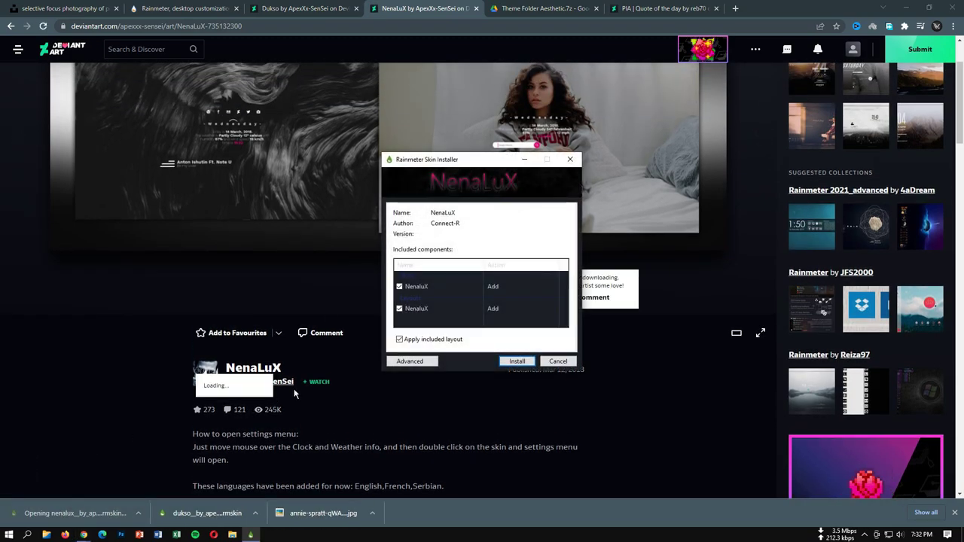
left_click(508, 362)
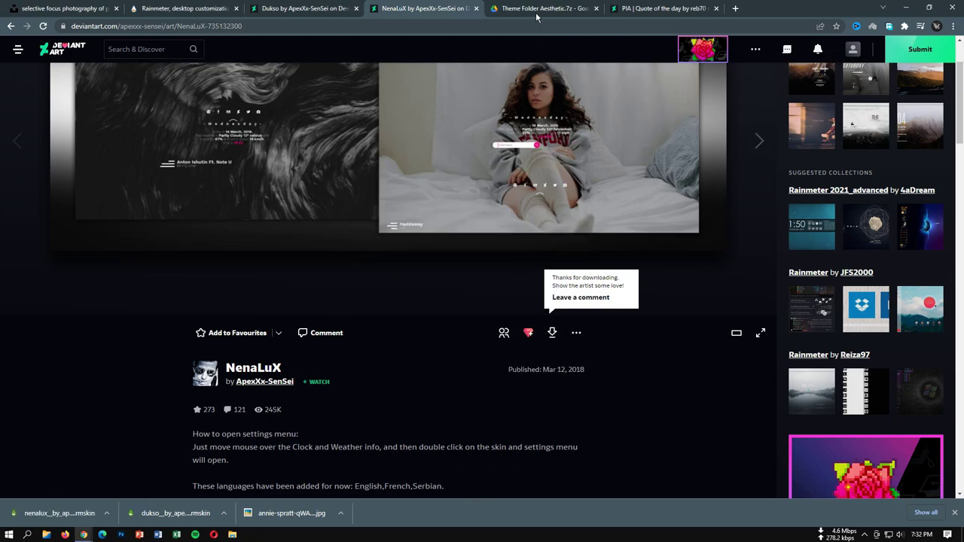
Download Theme Folder Aesthetic.7z from Google Drive to Downloads\Compressed, creating that folder
left_click(535, 8)
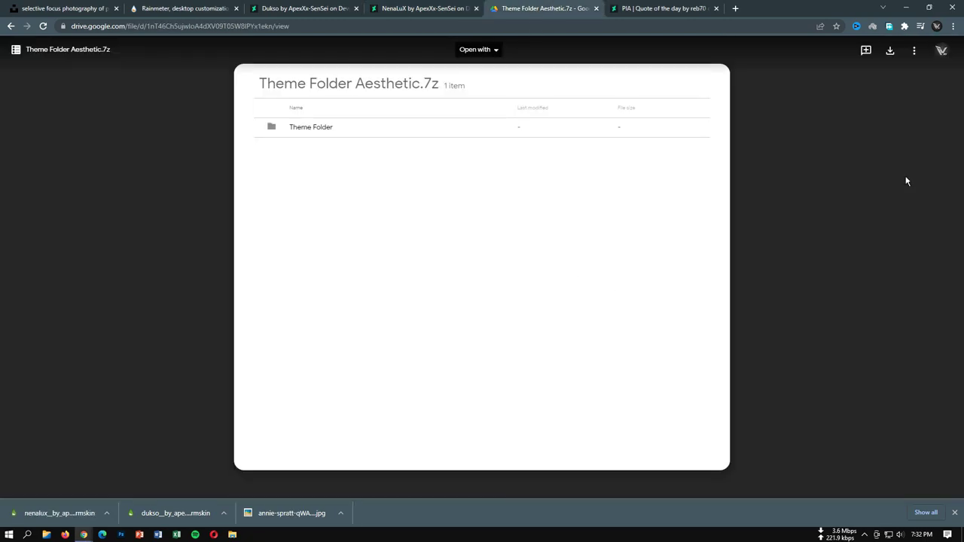
left_click(890, 51)
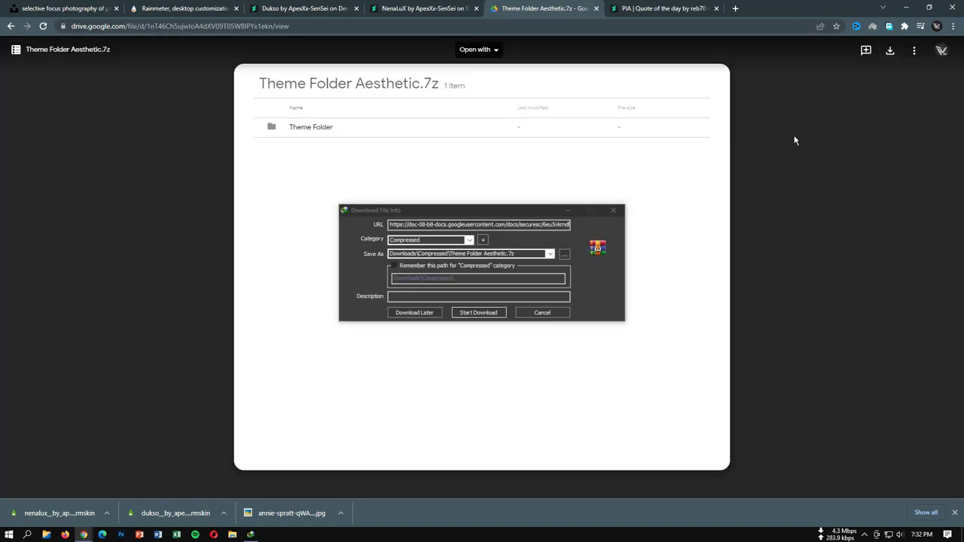
left_click(493, 313)
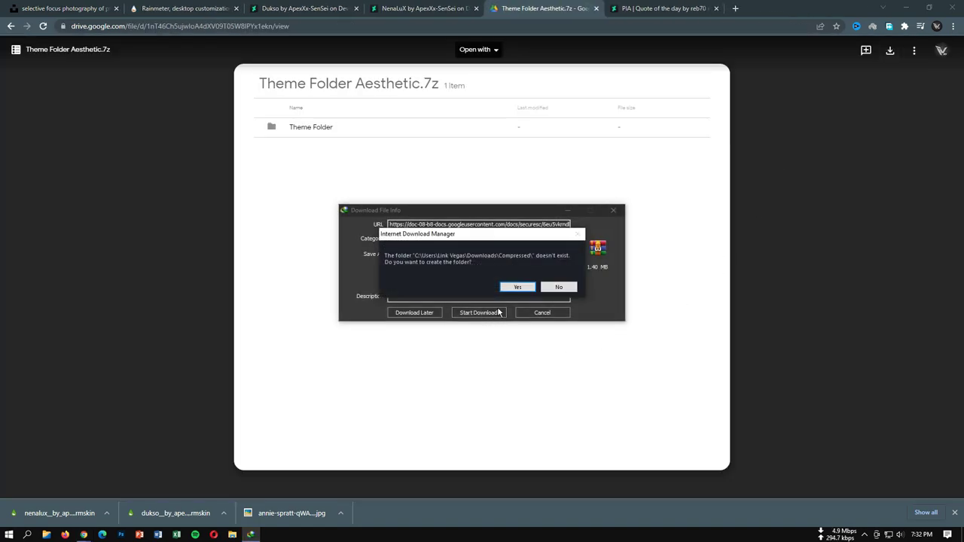
left_click(517, 286)
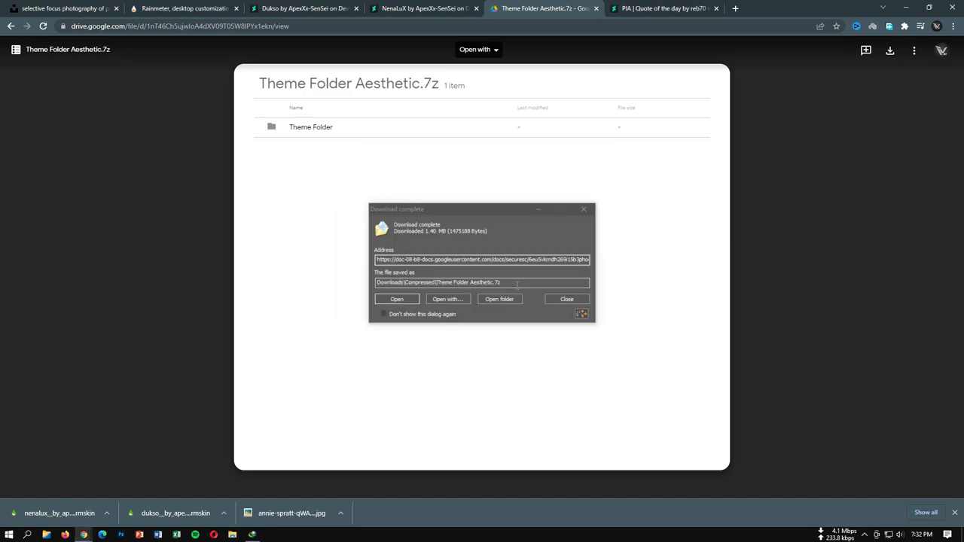
left_click(581, 303)
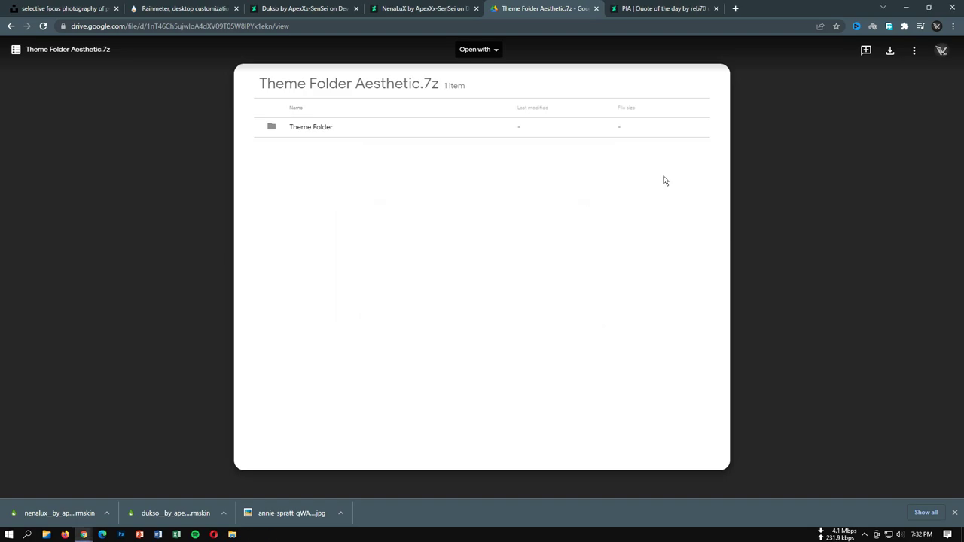
Download the PIA | Quote of the day skin from DeviantArt and install it
left_click(685, 9)
scroll(598, 194, "down", 3)
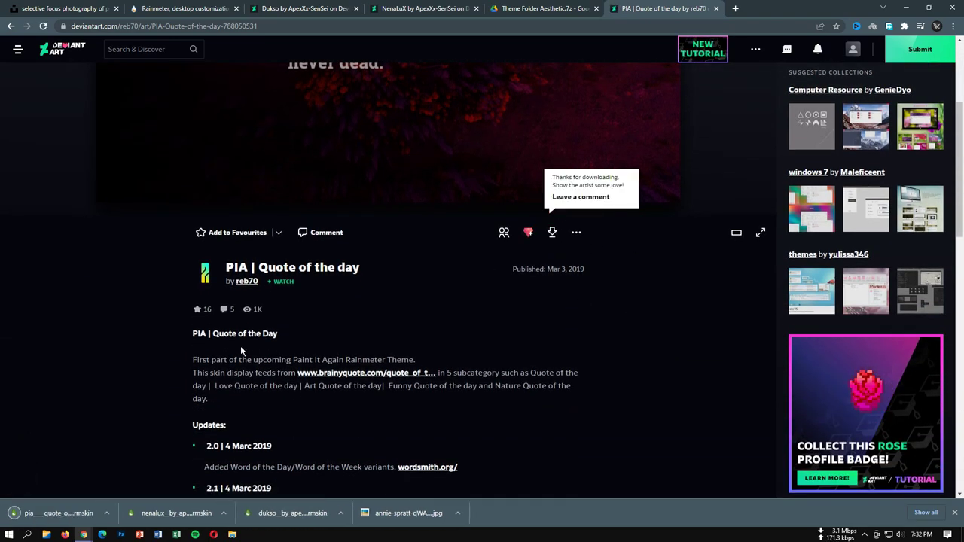
left_click(58, 512)
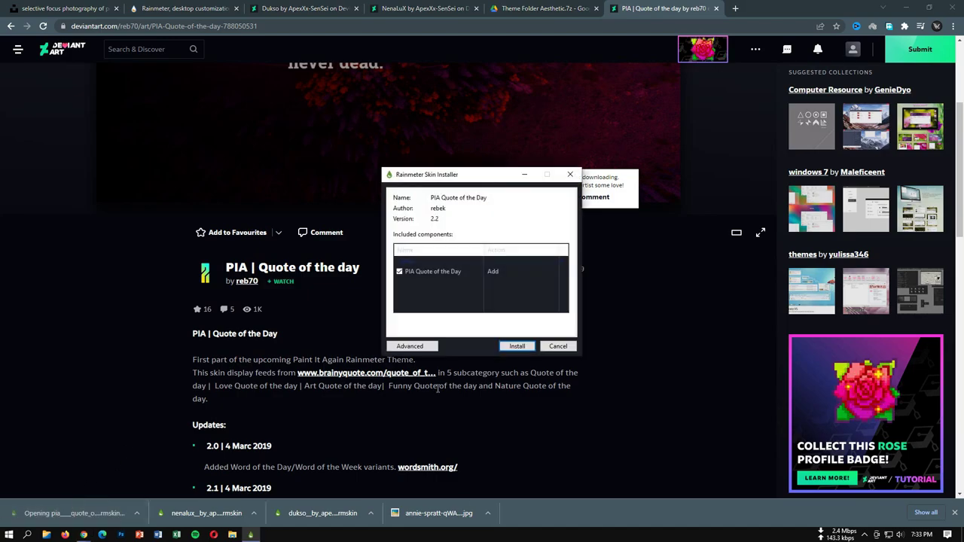
left_click(516, 347)
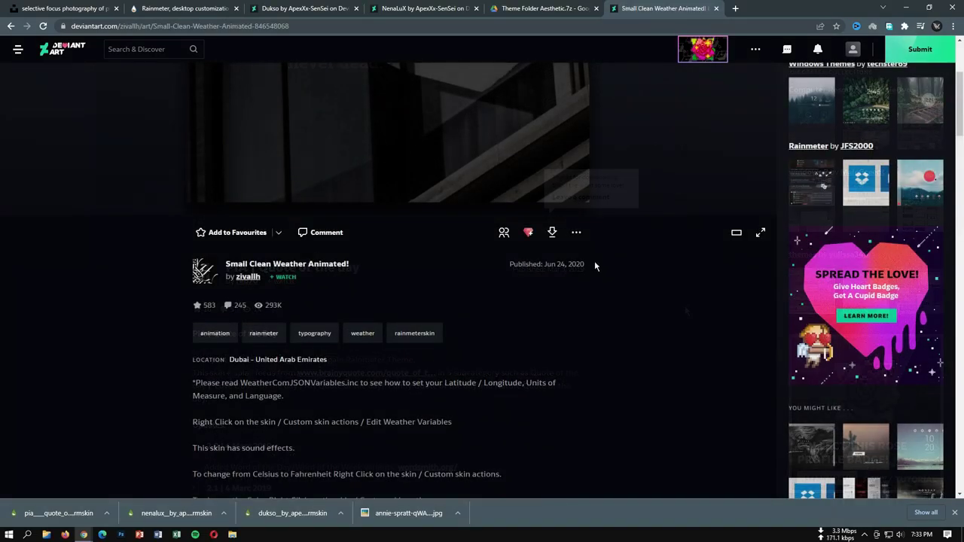
Download the Small Clean Weather Animated! skin and install it with its included skins loaded
left_click(552, 235)
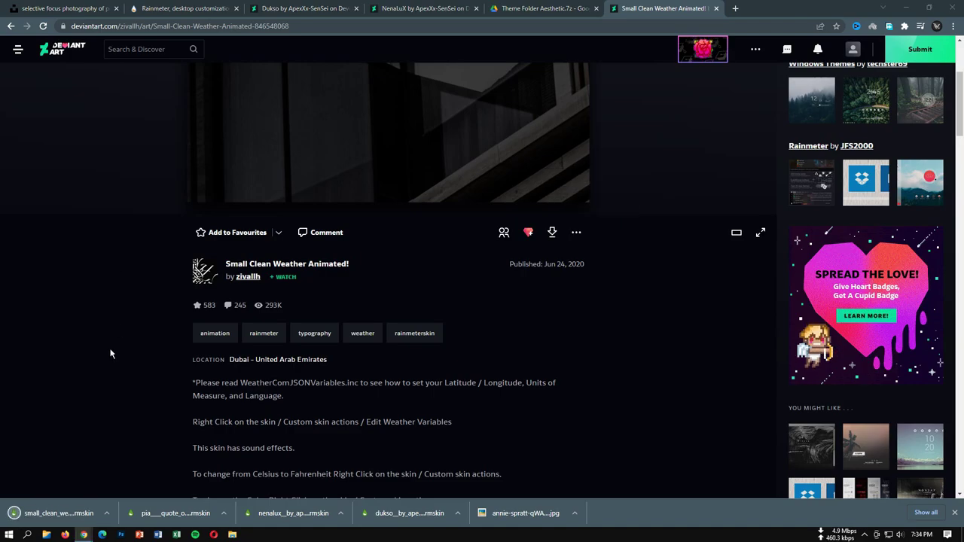
left_click(53, 510)
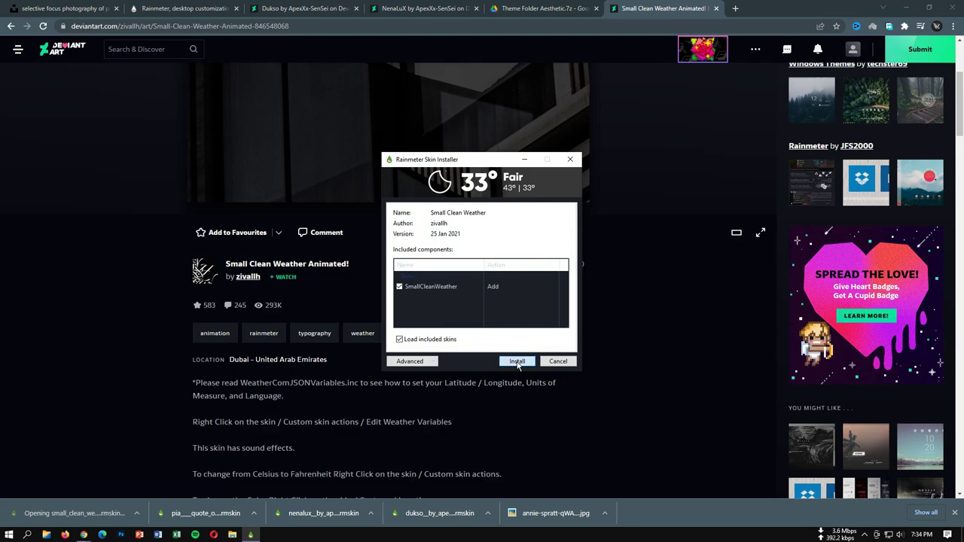
left_click(518, 362)
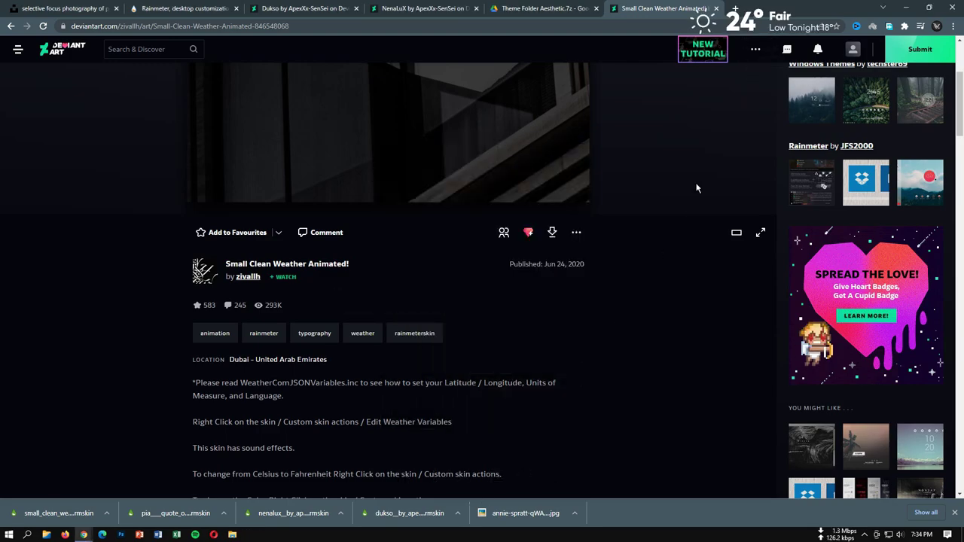
Close the browser and dismiss the NenaLuX settings panel on the desktop
left_click(956, 9)
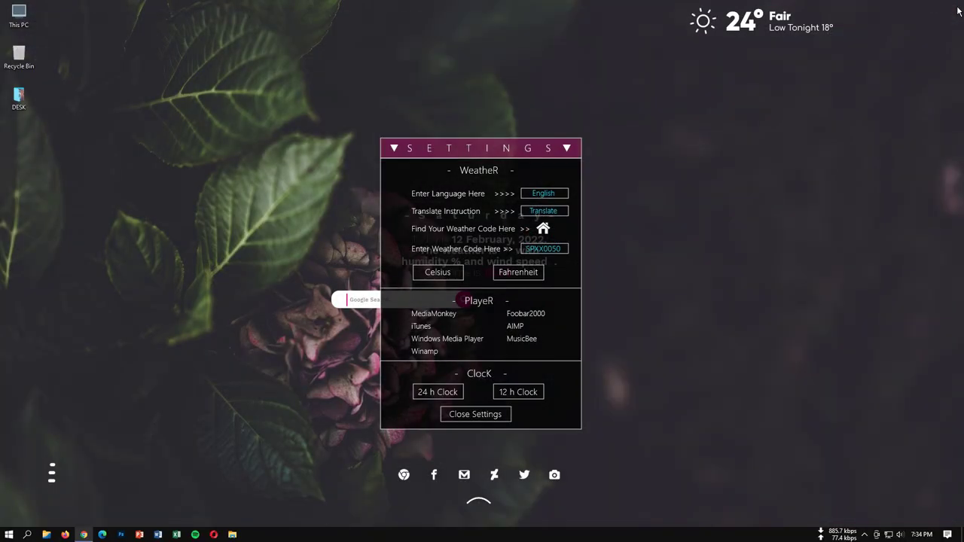
left_click_drag(500, 153, 467, 73)
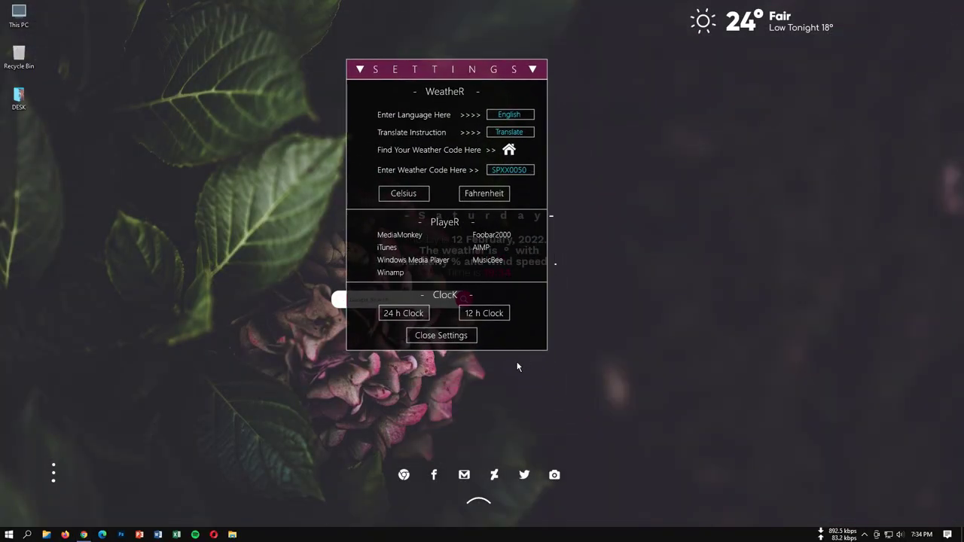
left_click(445, 334)
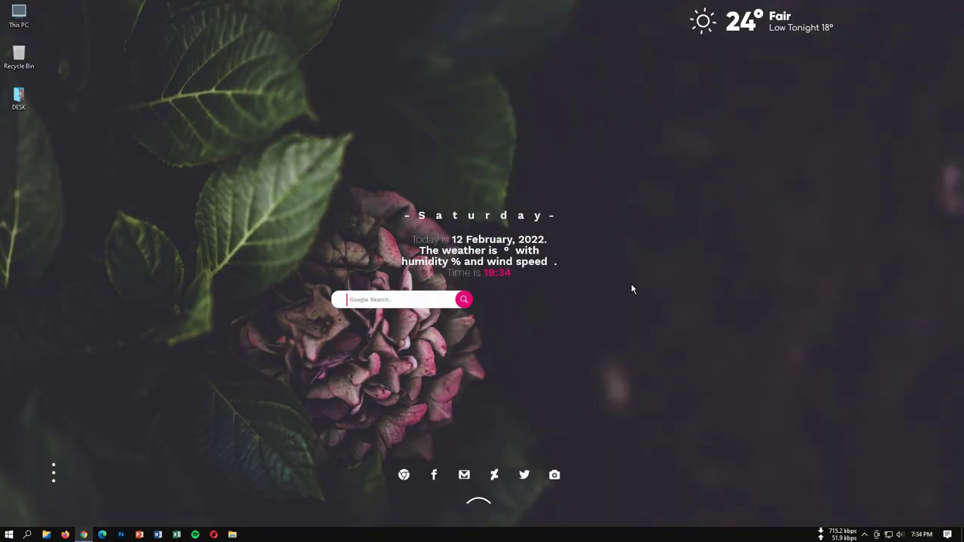
Exit Rainmeter so that none of its skins are running on the desktop
left_click(864, 534)
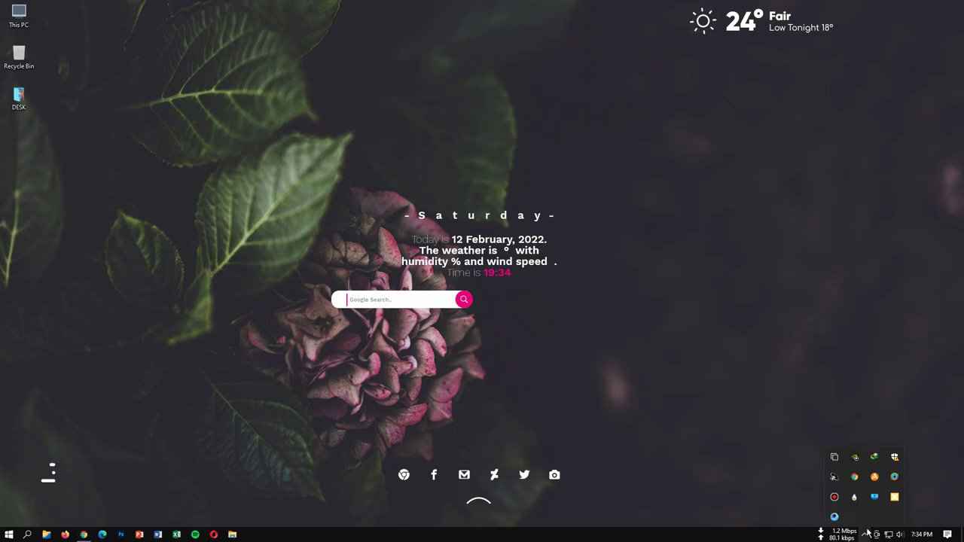
right_click(854, 497)
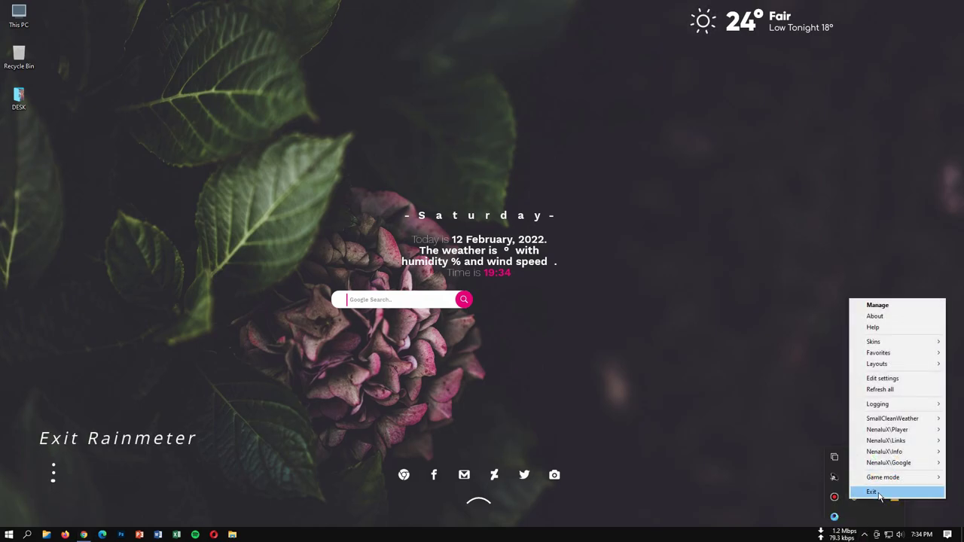
left_click(873, 492)
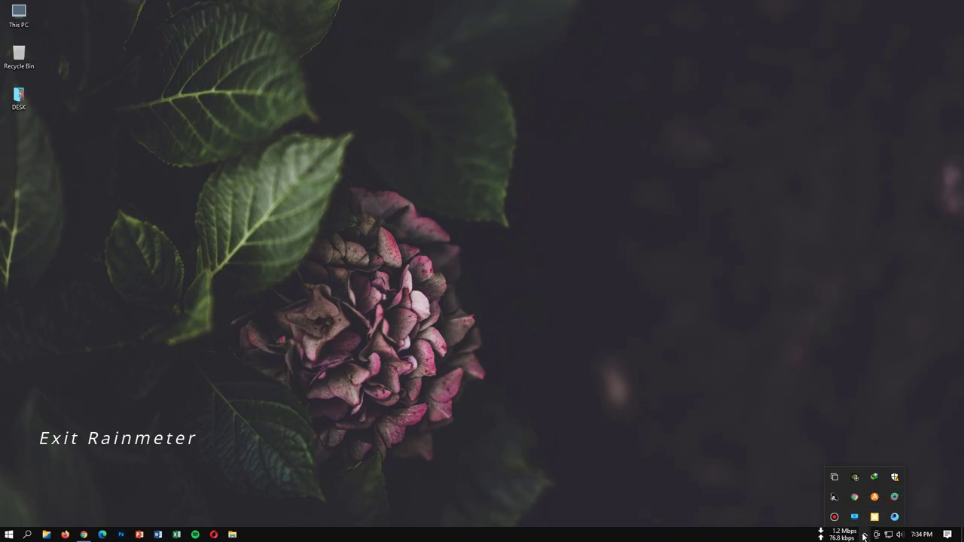
left_click(865, 534)
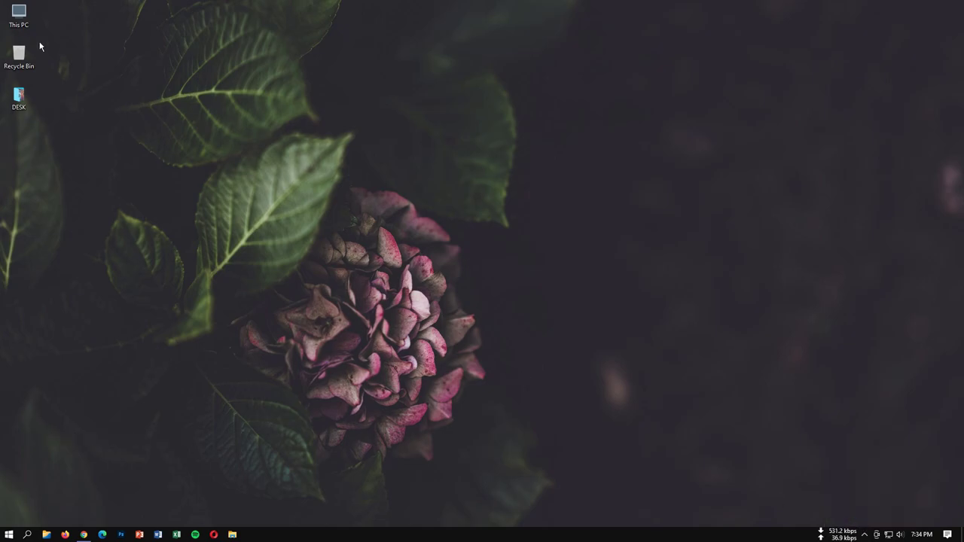
Extract the Theme Folder Aesthetic archive in Downloads\Compressed to a folder of the same name
double_click(22, 17)
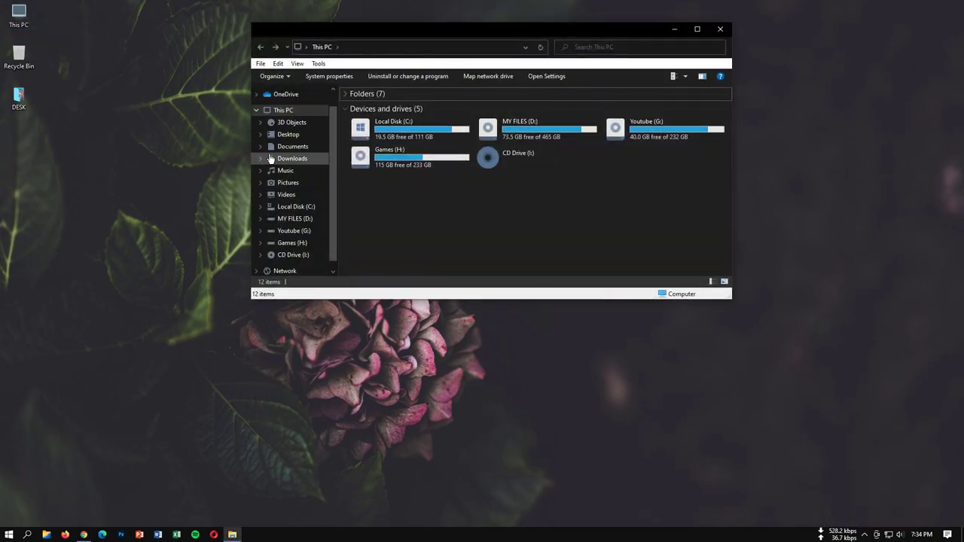
left_click(290, 158)
double_click(490, 27)
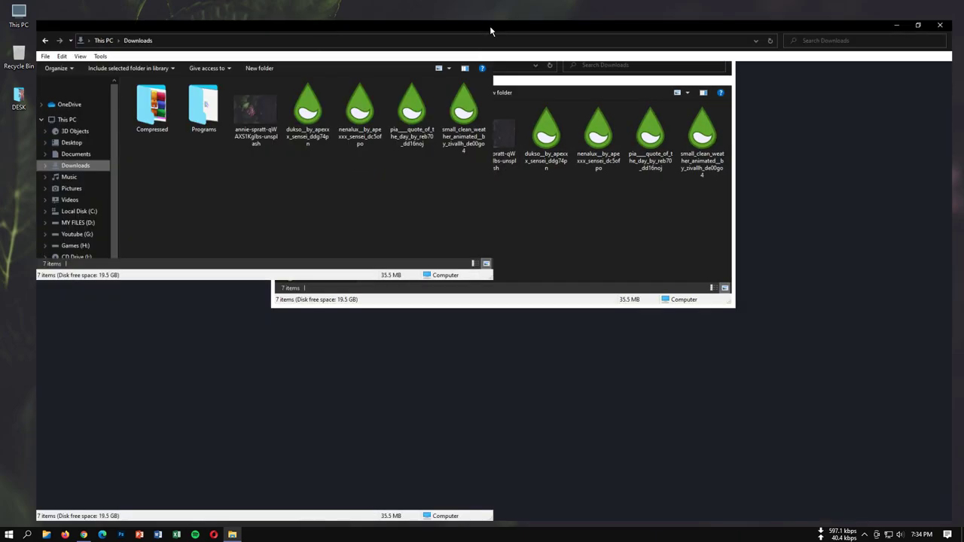
double_click(127, 113)
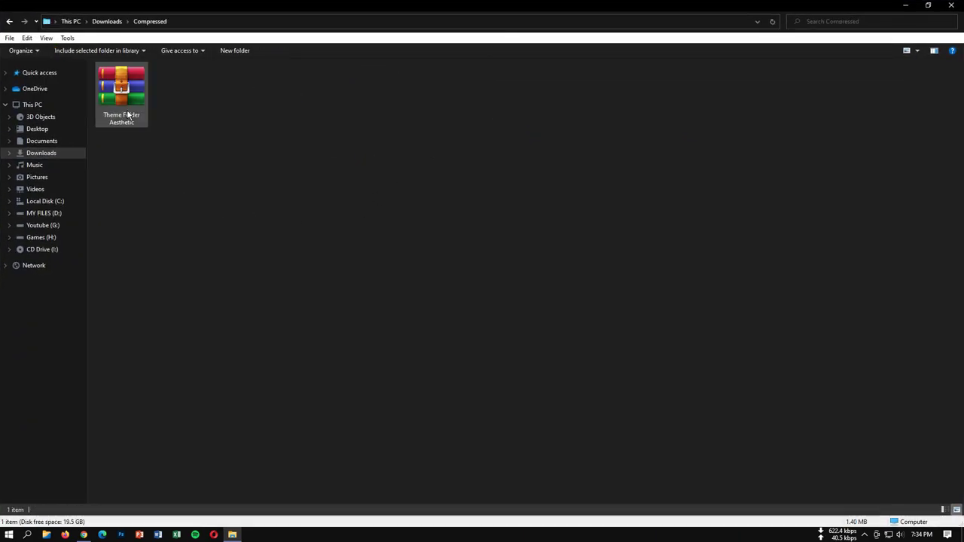
right_click(136, 105)
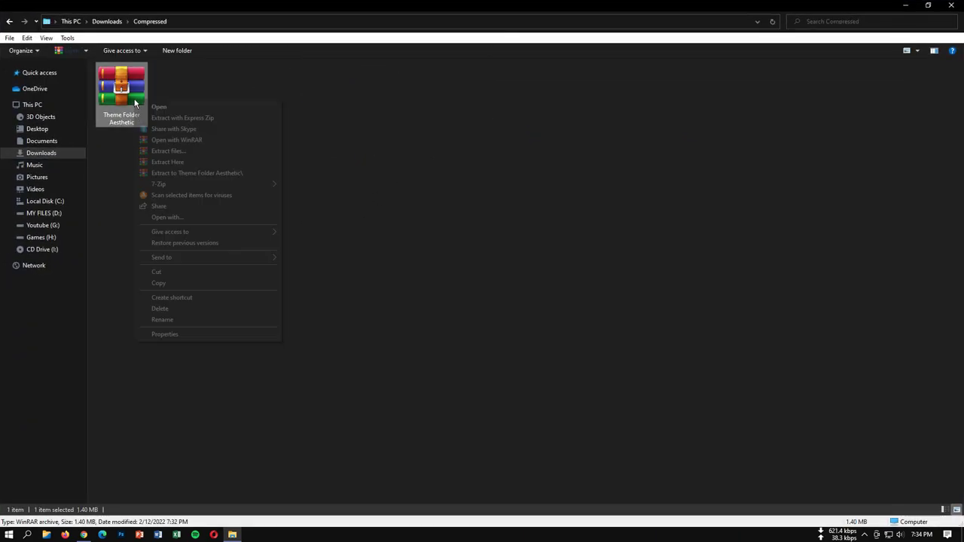
left_click(170, 153)
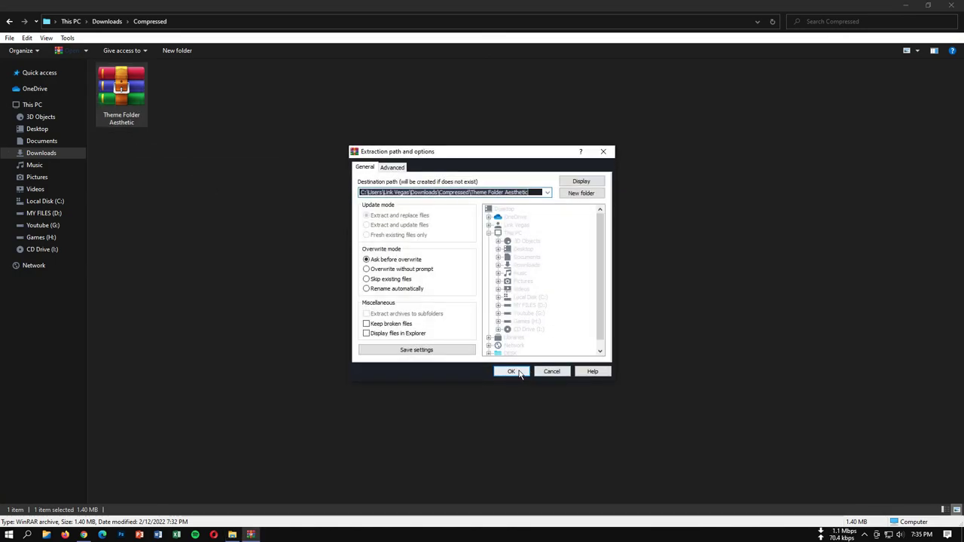
left_click(512, 371)
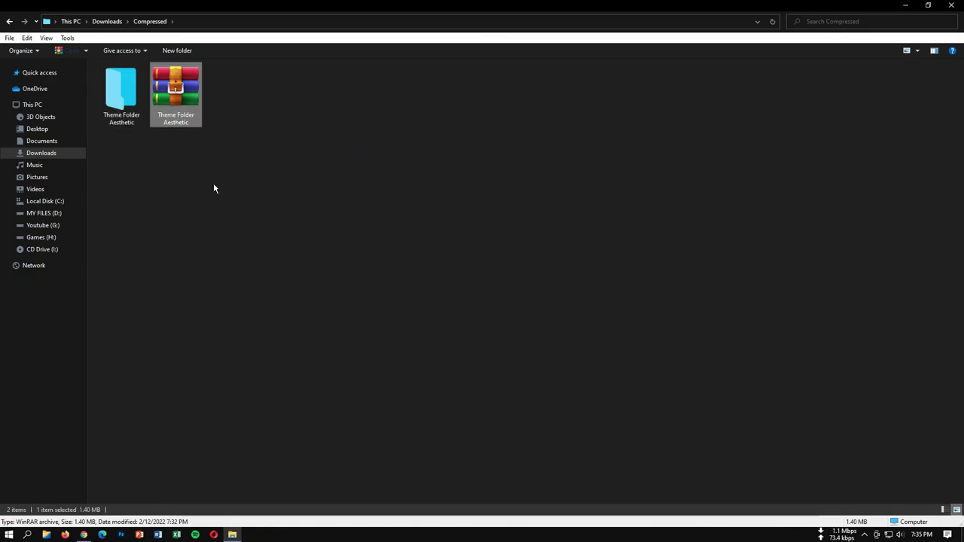
Copy the Dukso and NenaluX folders from the Theme Folder inside the extracted Theme Folder Aesthetic
double_click(132, 113)
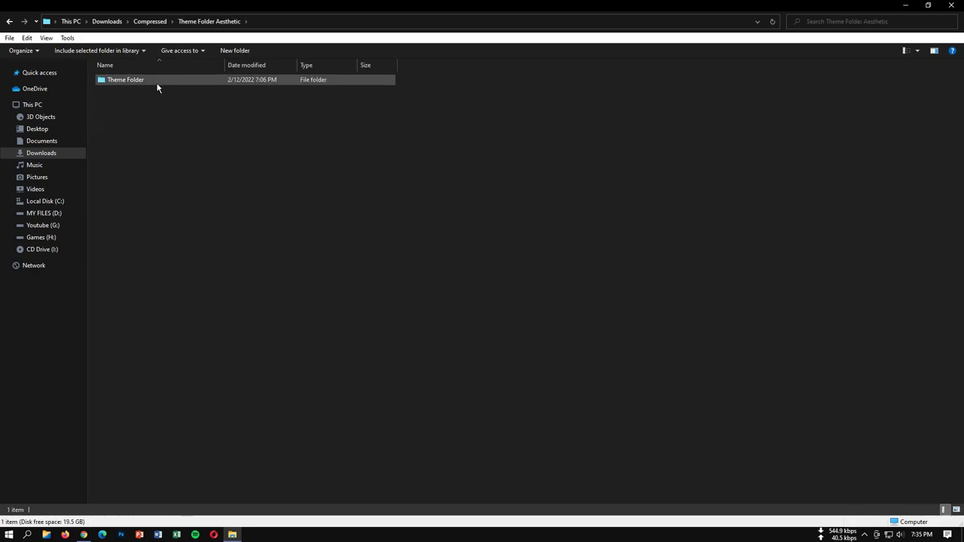
double_click(156, 88)
left_click(140, 90)
left_click(145, 78, "shift")
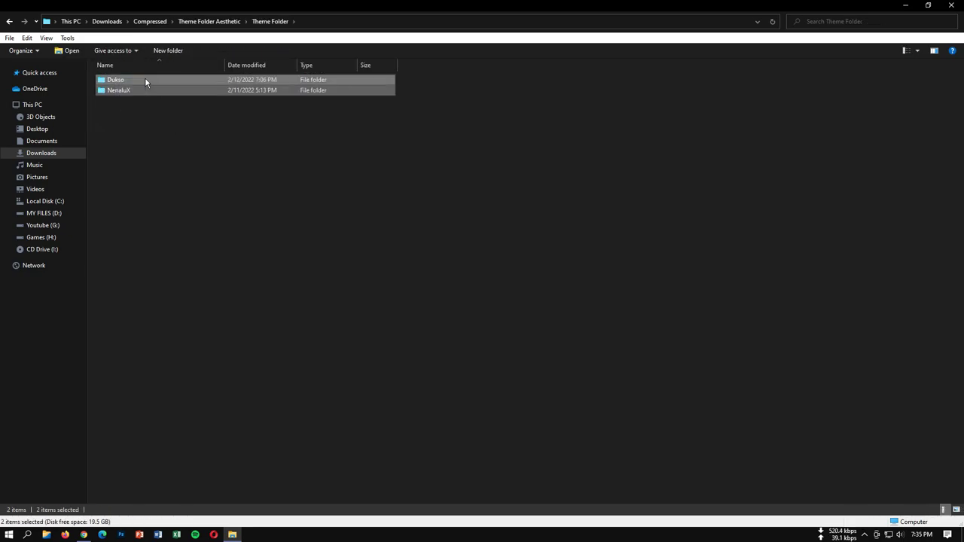
right_click(144, 77)
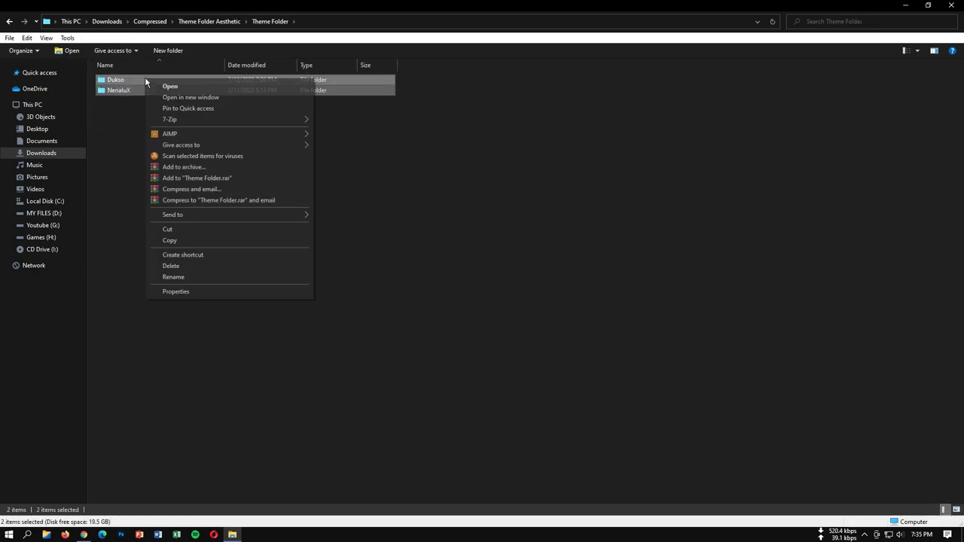
left_click(170, 240)
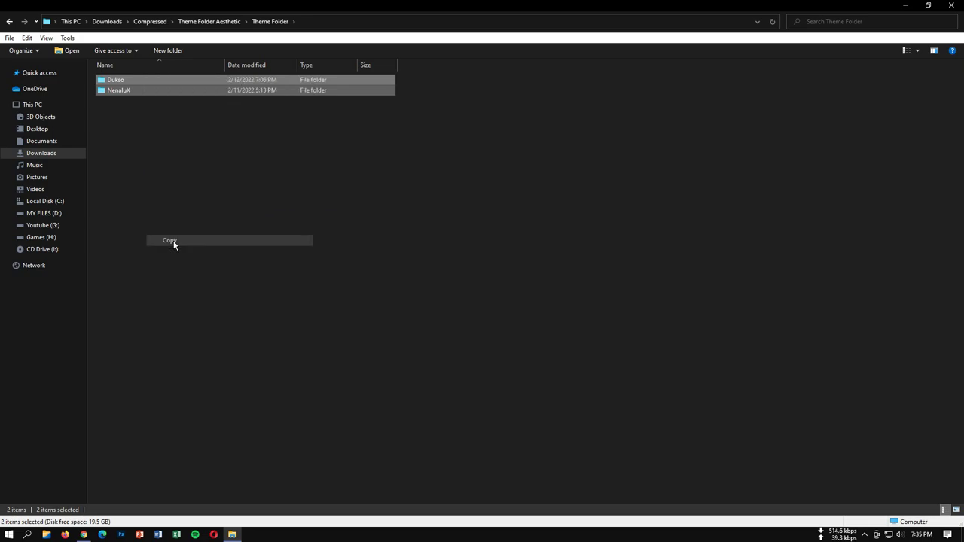
Paste the copied Dukso and NenaluX folders into Documents\Rainmeter\Skins, replace the existing files, and close the folder window
left_click(47, 141)
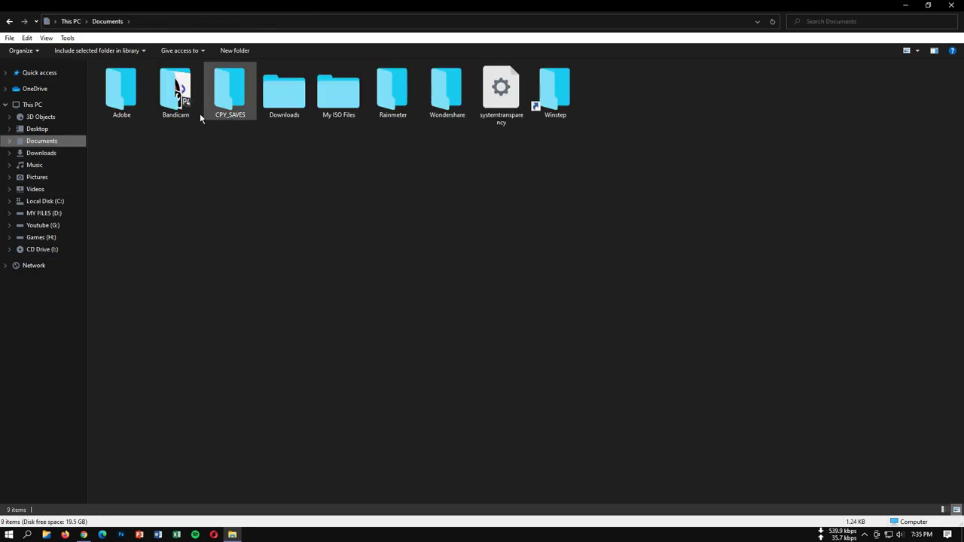
double_click(378, 104)
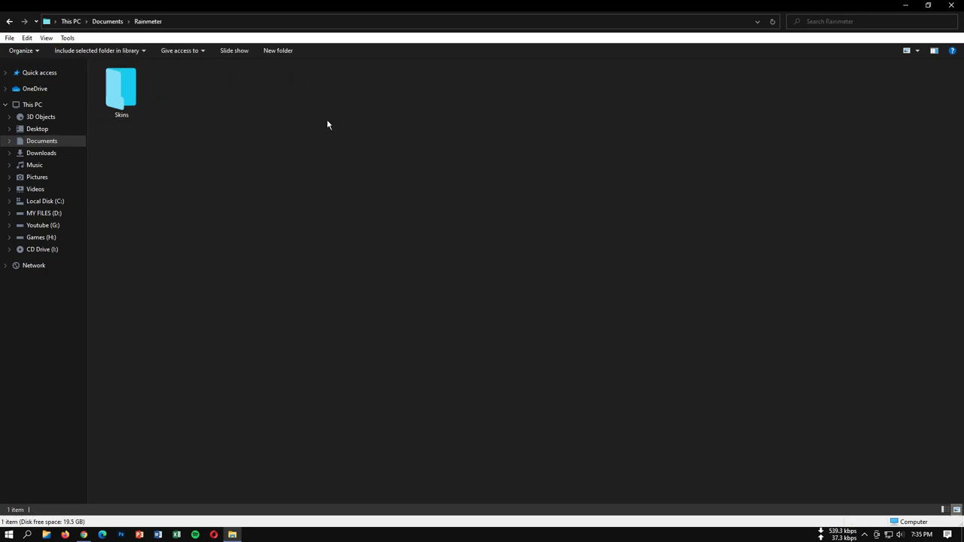
double_click(146, 102)
right_click(504, 147)
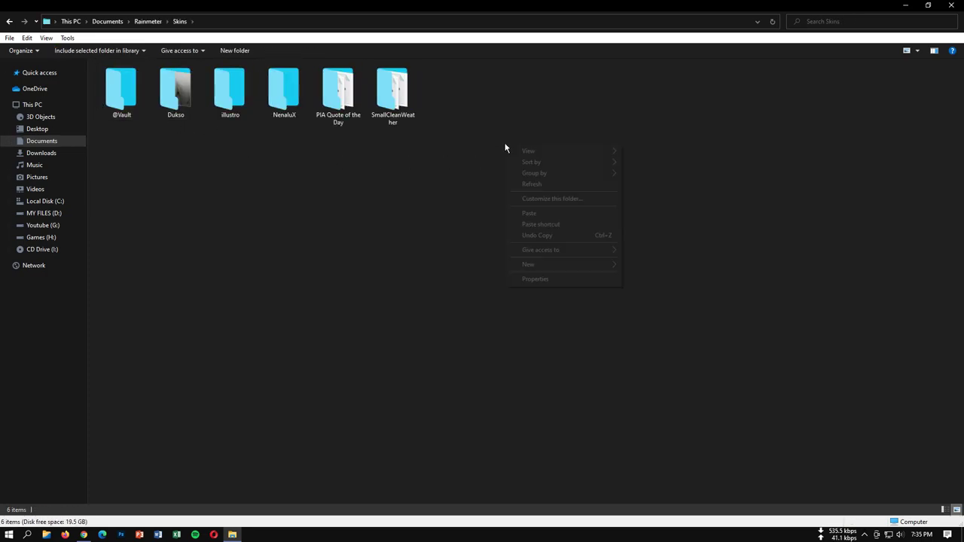
left_click(524, 213)
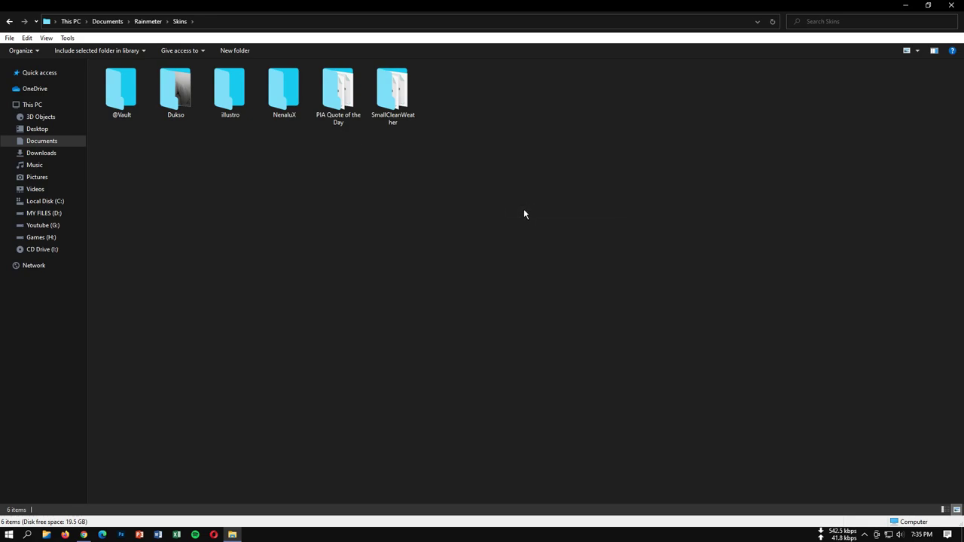
left_click(414, 192)
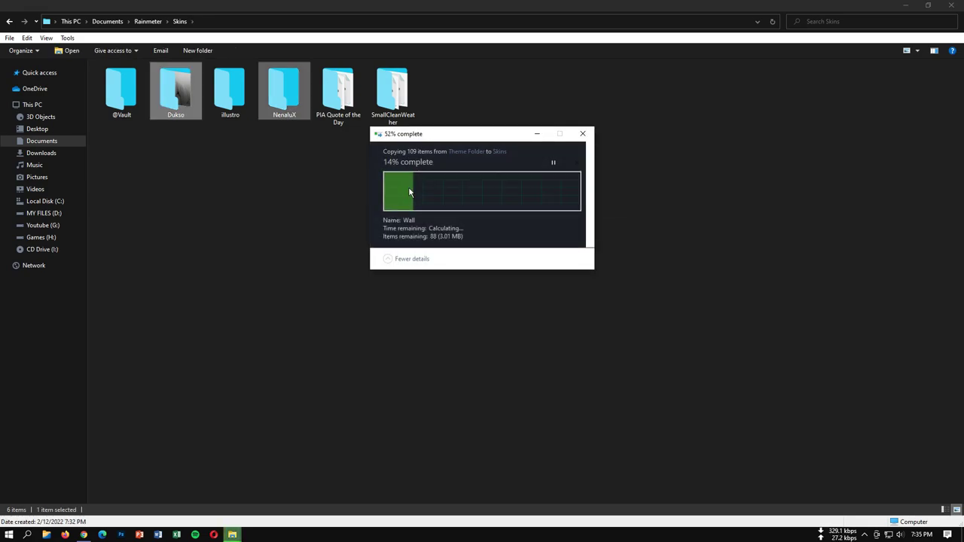
left_click(949, 6)
Search Windows for Rainmeter and launch the app to load its skins again
left_click(31, 534)
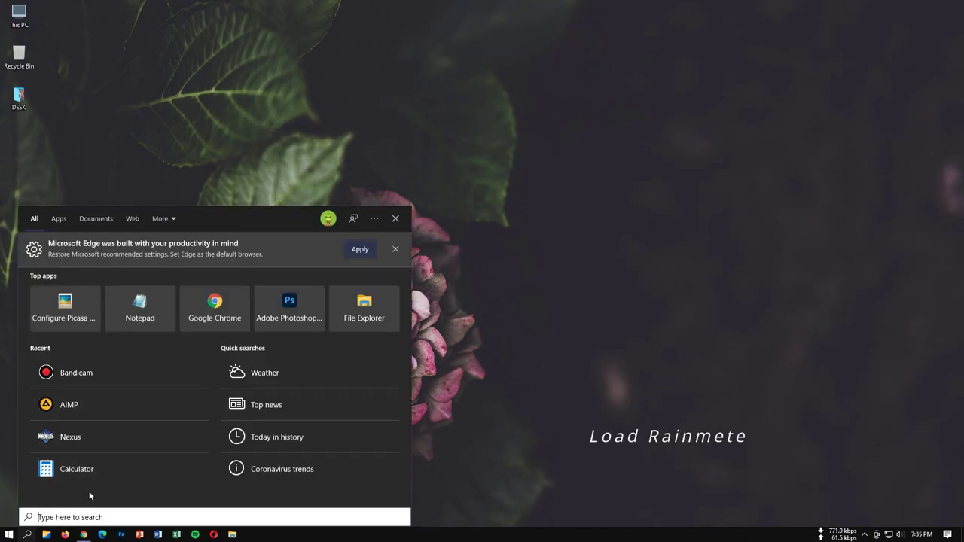
type("ra")
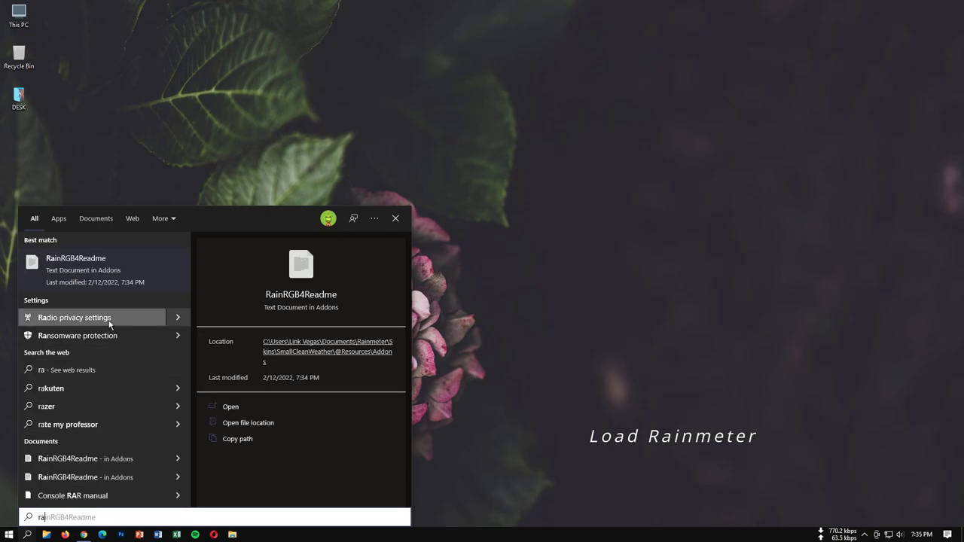
type("i")
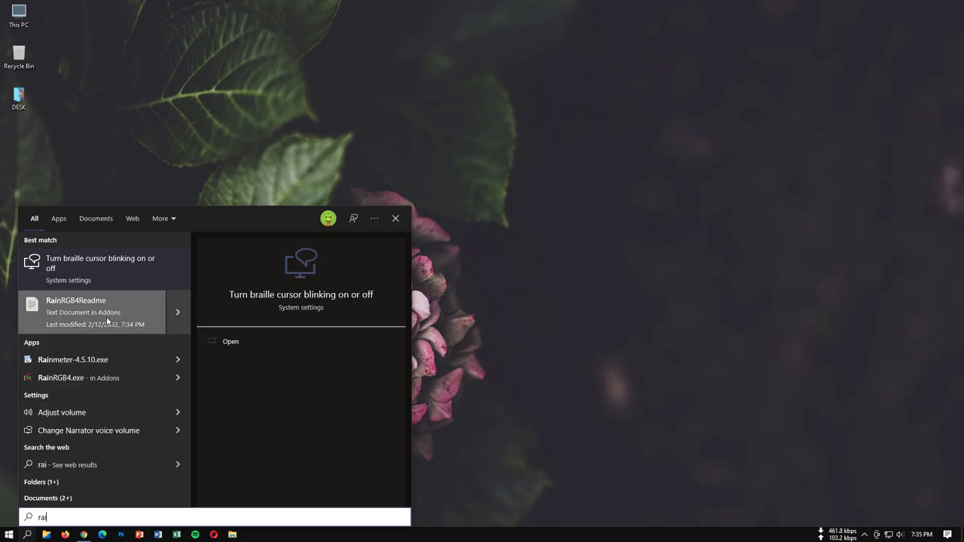
type("nmeter")
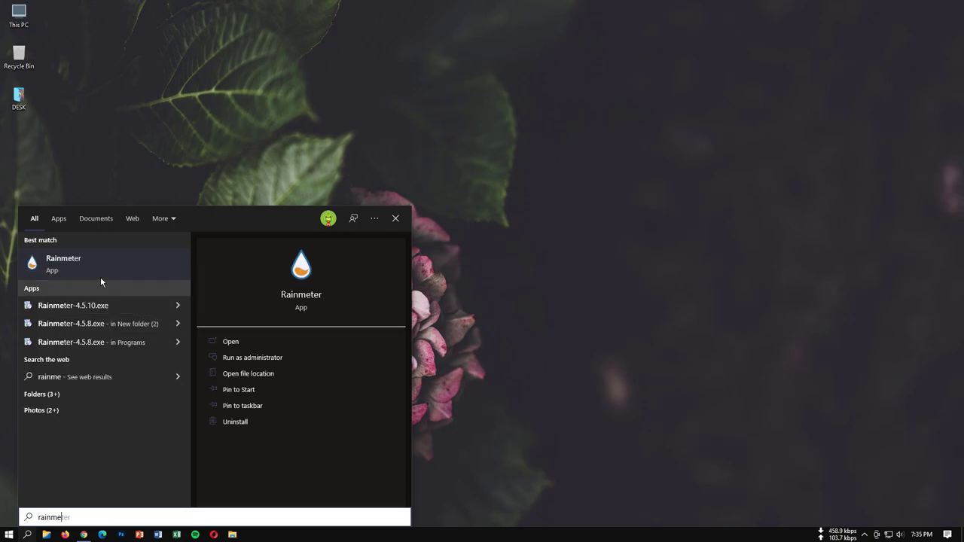
left_click(100, 277)
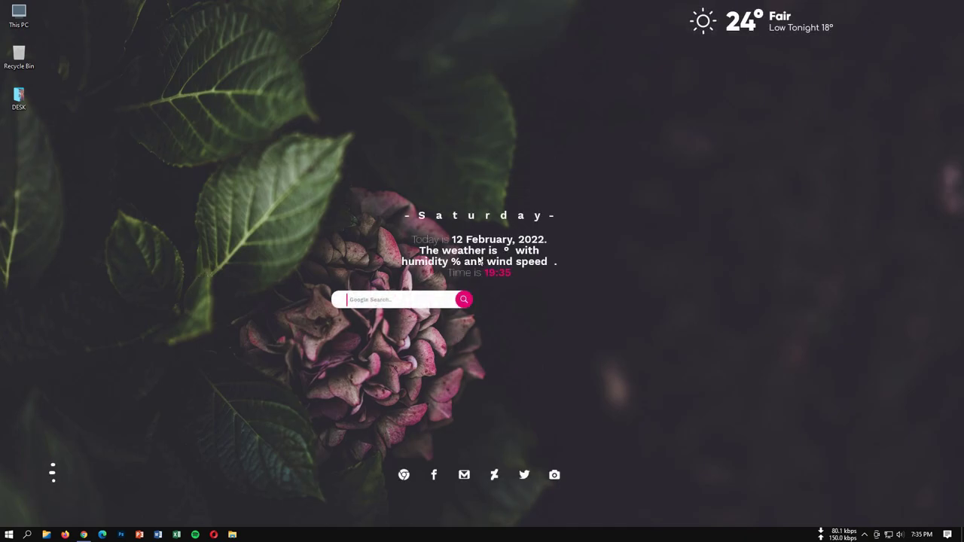
Unload the central date-and-weather text skin and the Google Search bar skin from the desktop
right_click(467, 222)
left_click(500, 335)
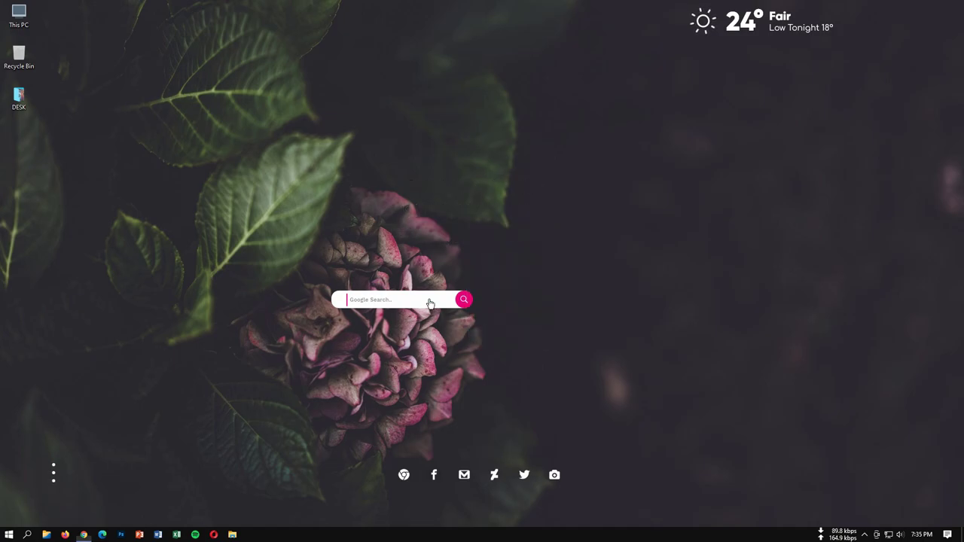
right_click(430, 304)
left_click(459, 412)
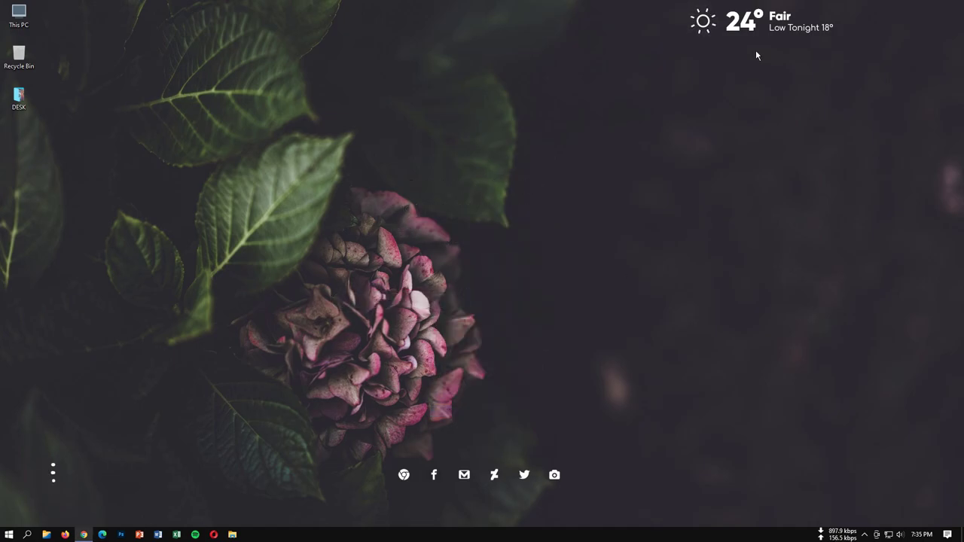
Shrink the weather skin and move it to the desktop's upper centre, with the app icon row and song skin below it
left_click_drag(736, 27, 739, 137)
left_click(740, 137)
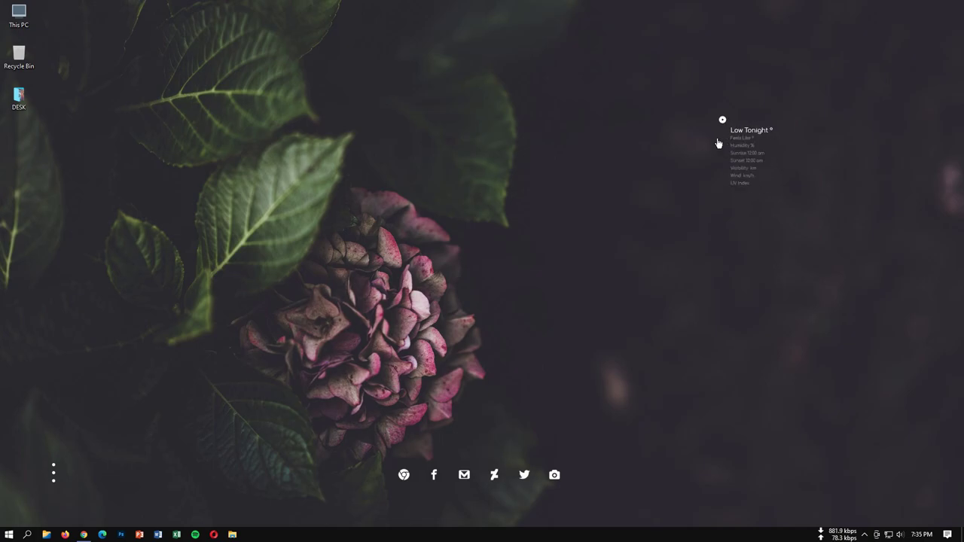
left_click_drag(688, 118, 544, 63)
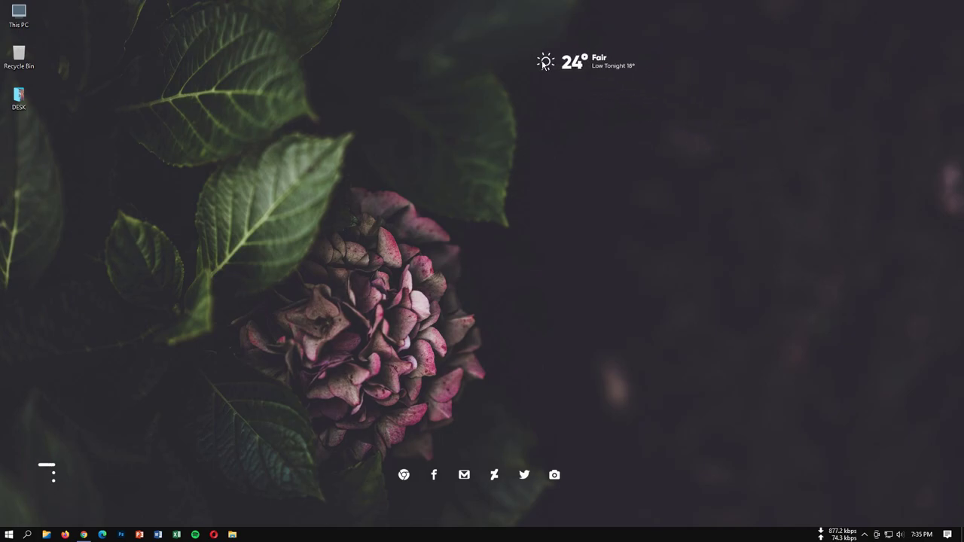
left_click_drag(420, 470, 455, 175)
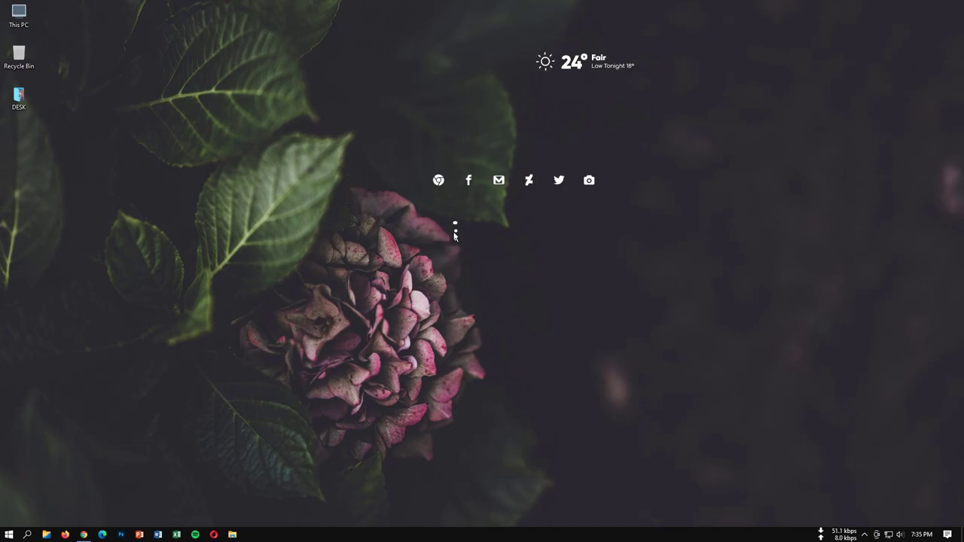
Open Manage Rainmeter, load Date.ini from Dukso\Date, and place the date skin on the right half of the desktop beside the weather
left_click(866, 535)
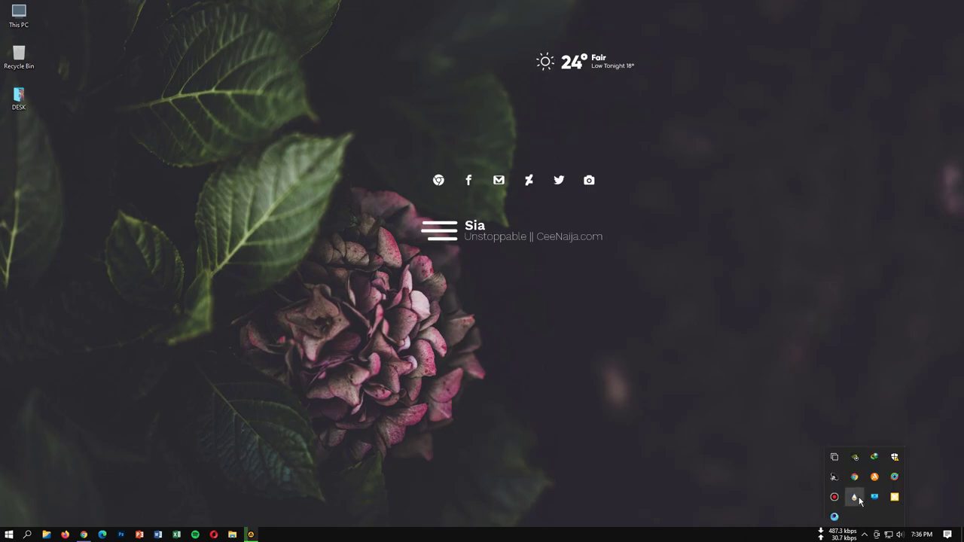
left_click(856, 498)
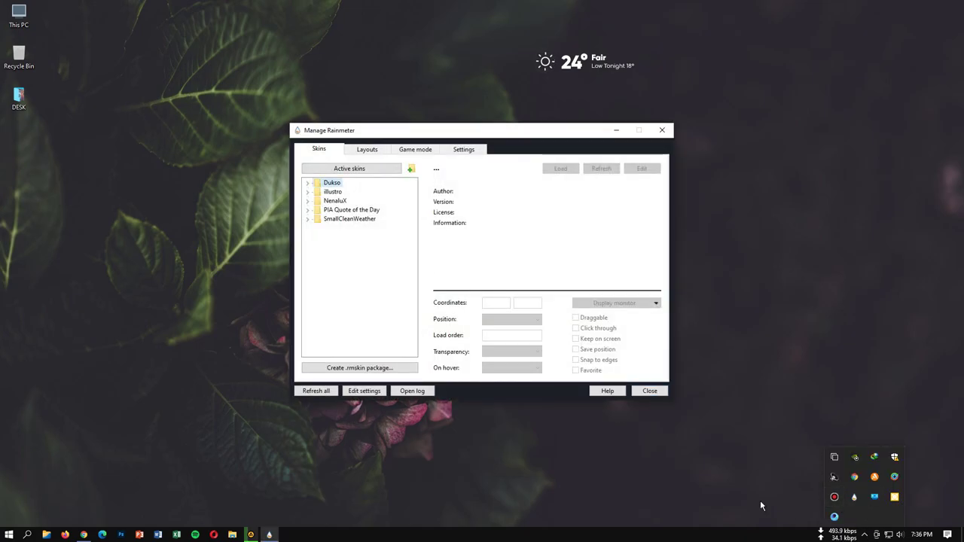
left_click(307, 183)
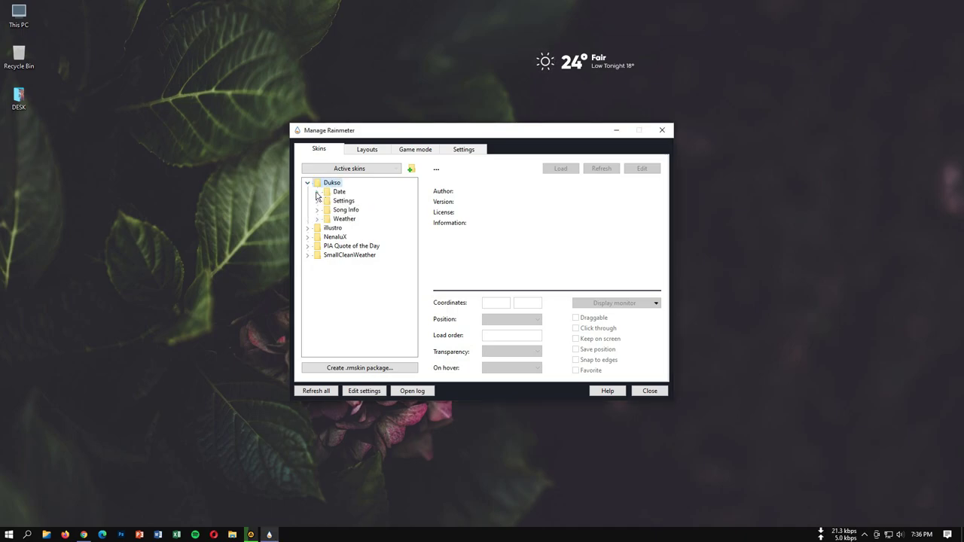
left_click(317, 192)
left_click(350, 201)
left_click(560, 169)
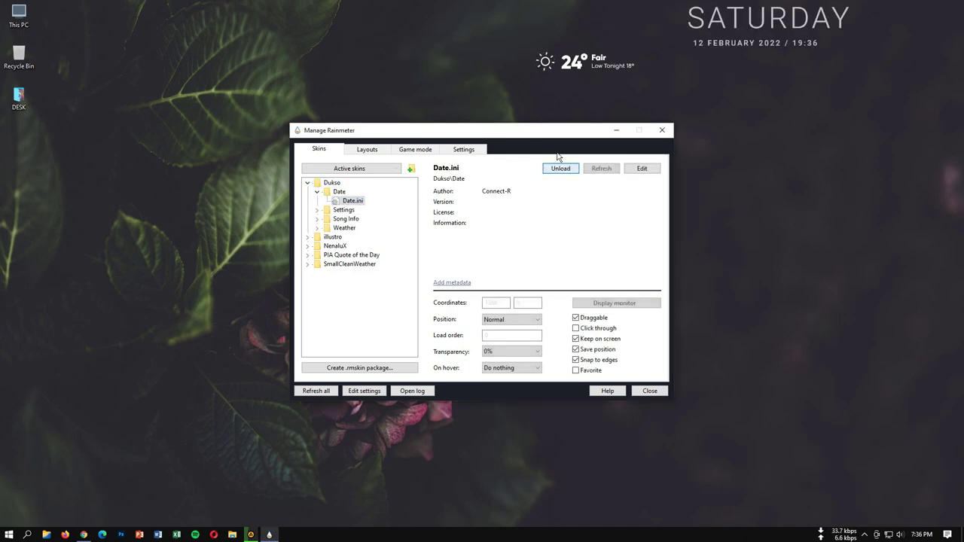
left_click_drag(735, 43, 759, 137)
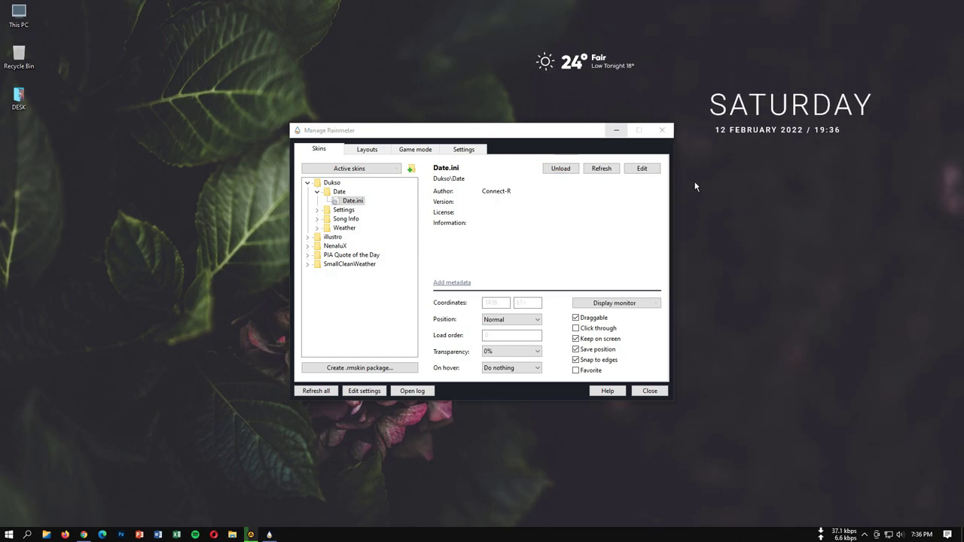
Load PIA_Quote_of_Day.ini from the PIA Quote of the Day folder and place the quote skin below the date
left_click(307, 184)
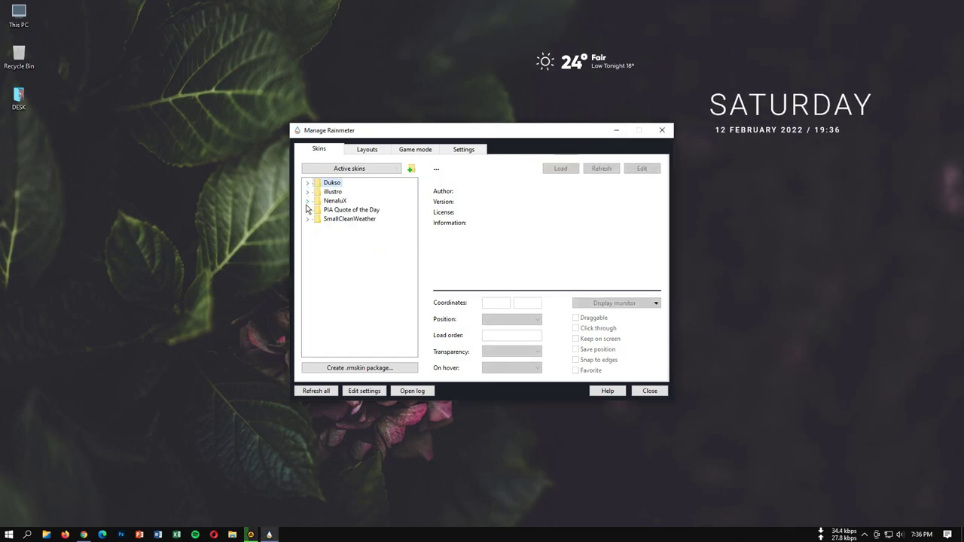
left_click(307, 211)
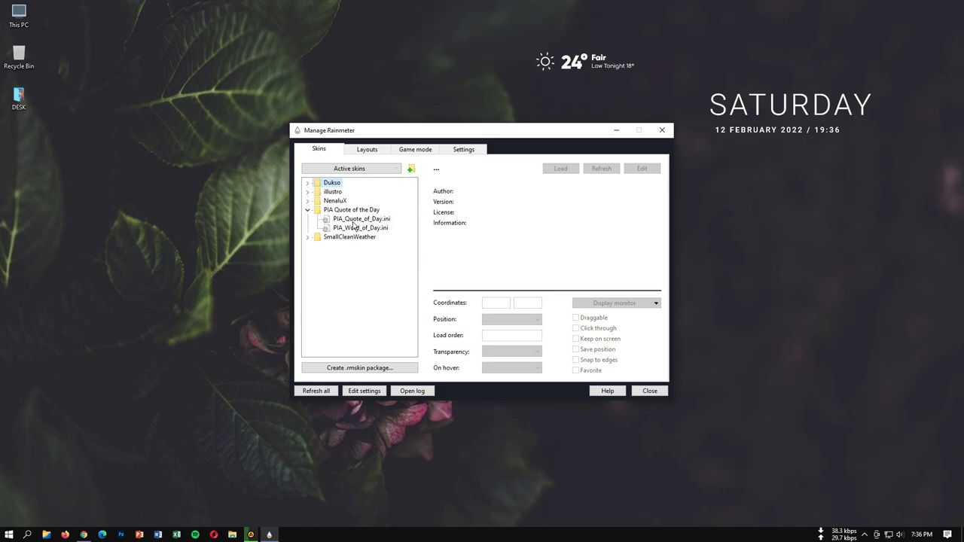
left_click(360, 219)
left_click(569, 175)
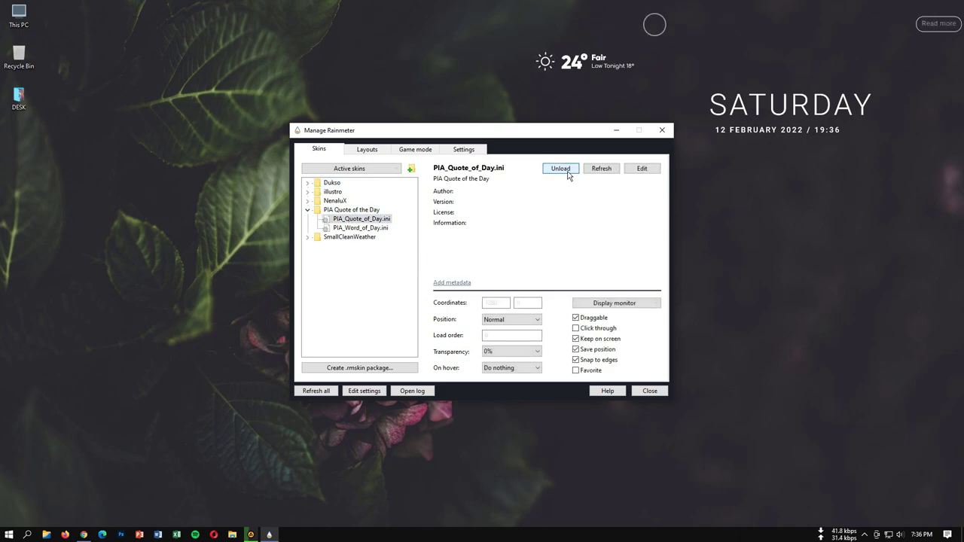
left_click(778, 73)
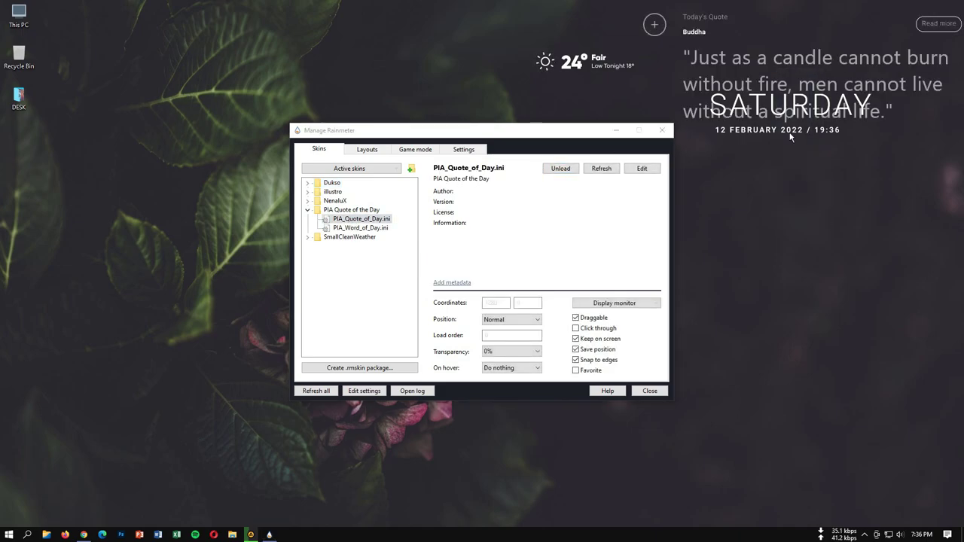
left_click_drag(661, 35, 749, 276)
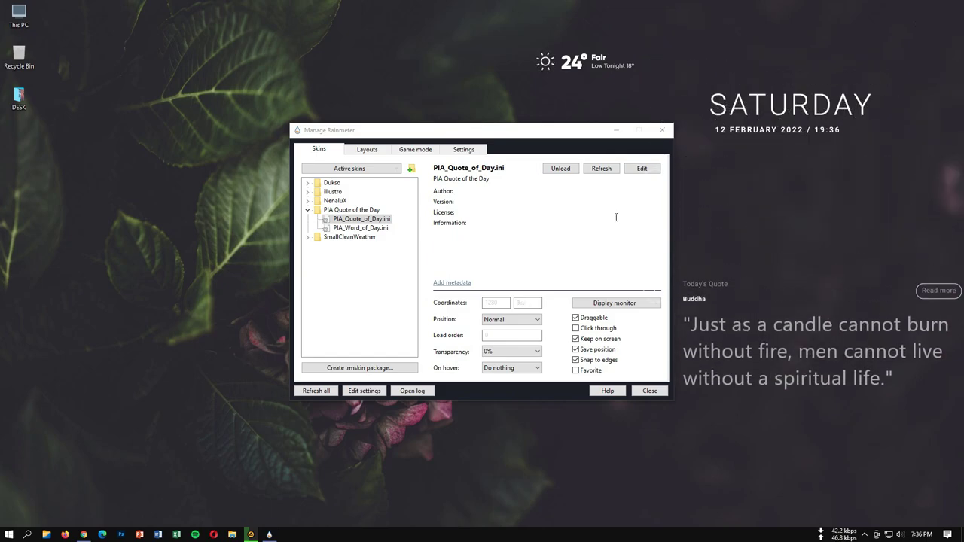
Move the Manage Rainmeter window clear of the skins and switch the quote skin to Love Quote of the Day
left_click_drag(565, 130, 251, 239)
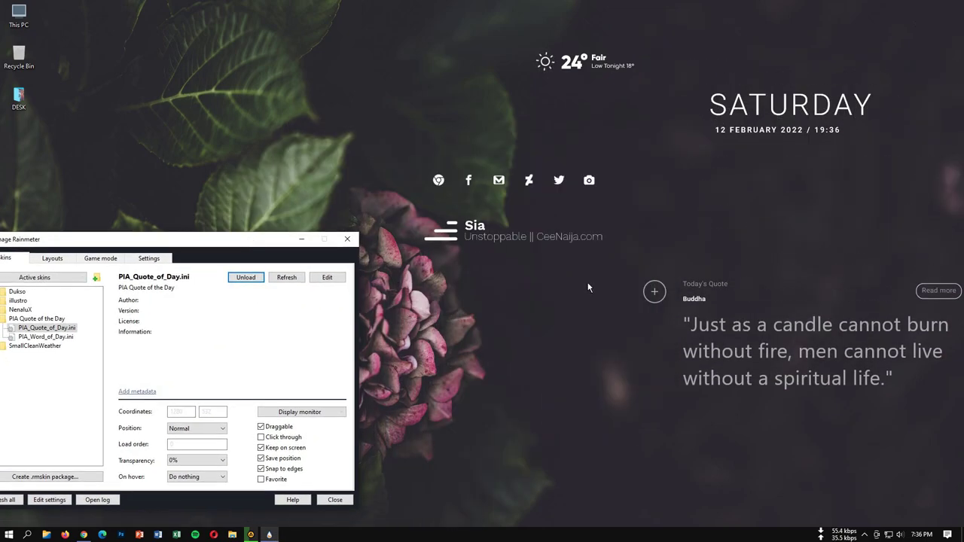
left_click(749, 344)
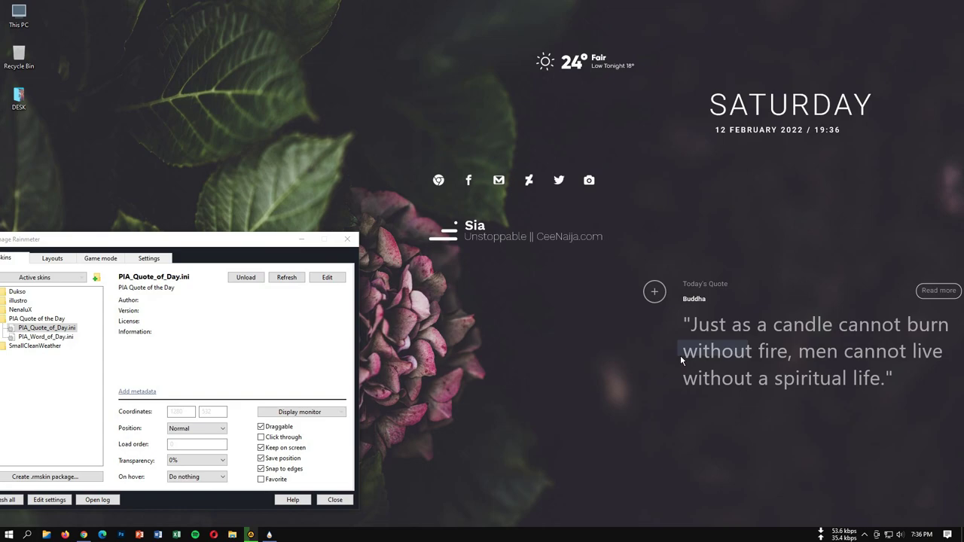
left_click(654, 294)
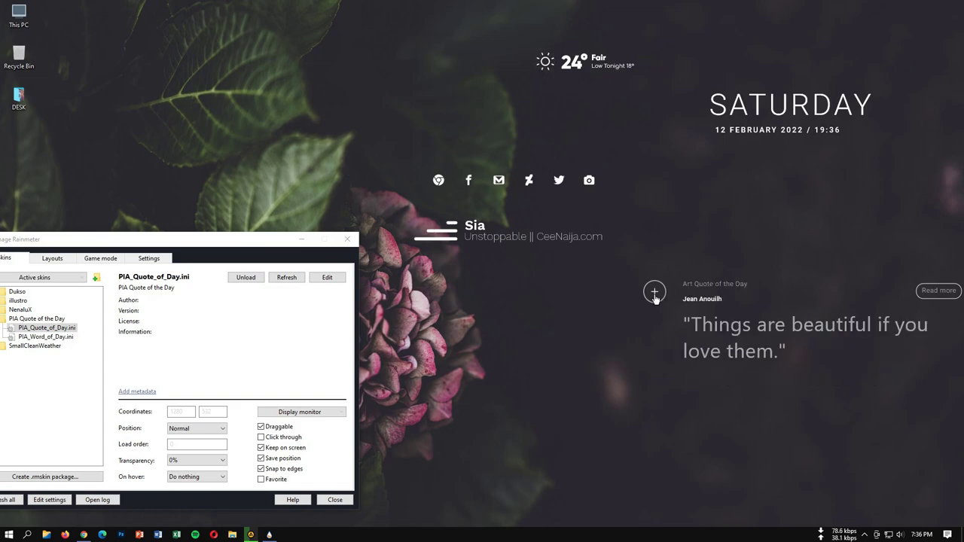
left_click(655, 293)
left_click(655, 295)
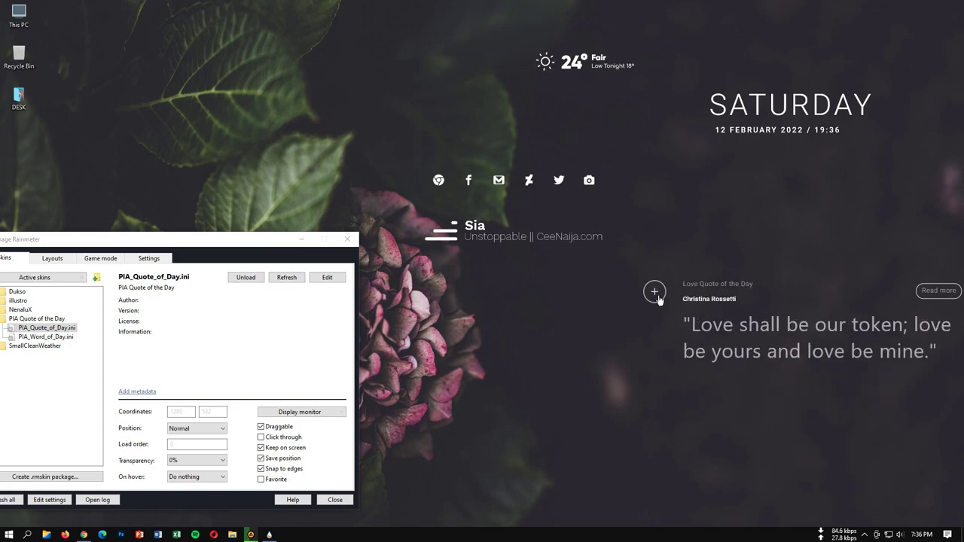
Arrange the date, song info, app icon row and quote skins in one vertical stack on the right half of the desktop
left_click_drag(660, 302, 613, 362)
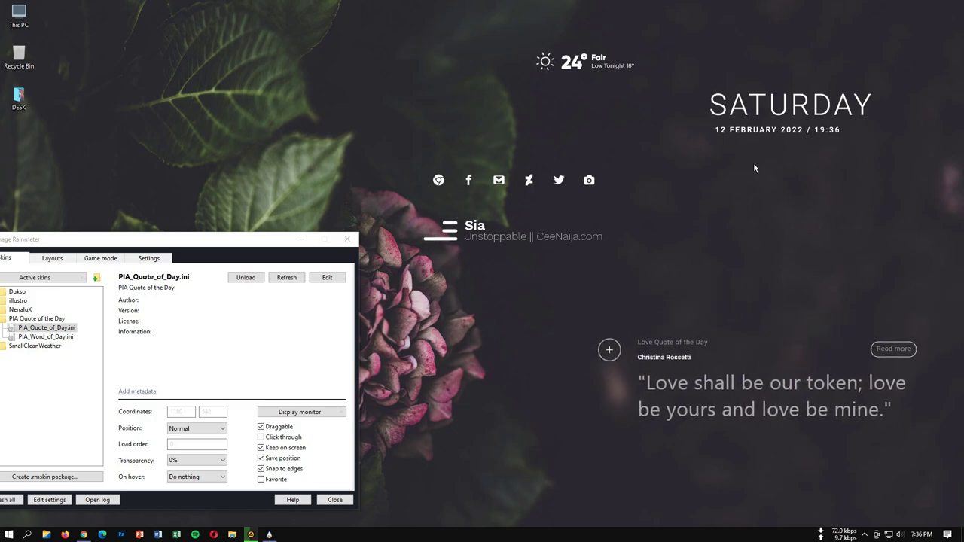
left_click_drag(731, 113, 698, 116)
left_click_drag(482, 239, 701, 189)
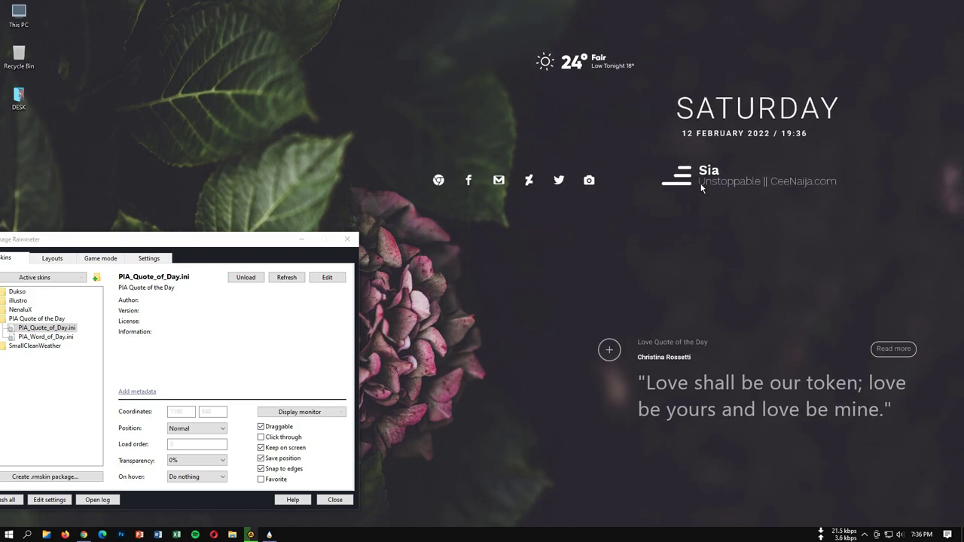
left_click_drag(445, 182, 682, 234)
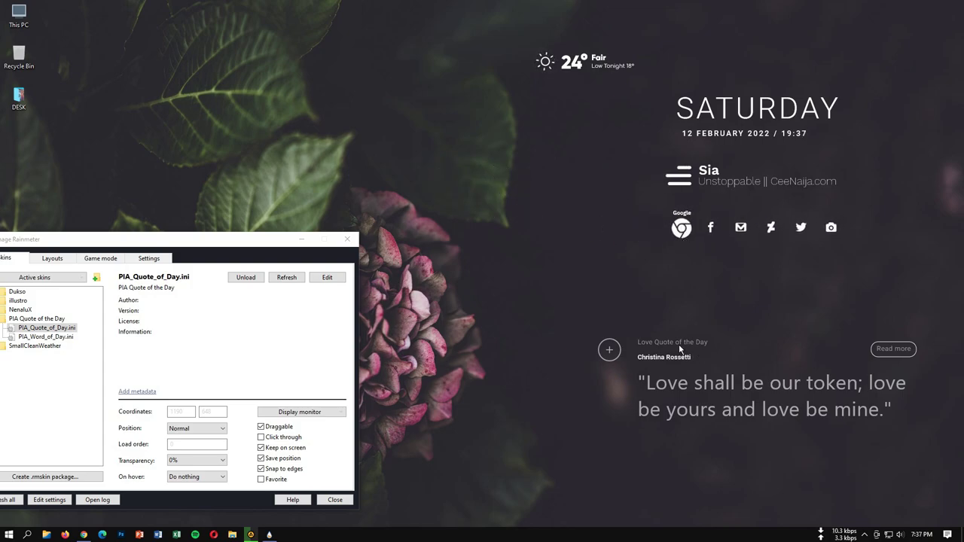
left_click_drag(610, 351, 629, 299)
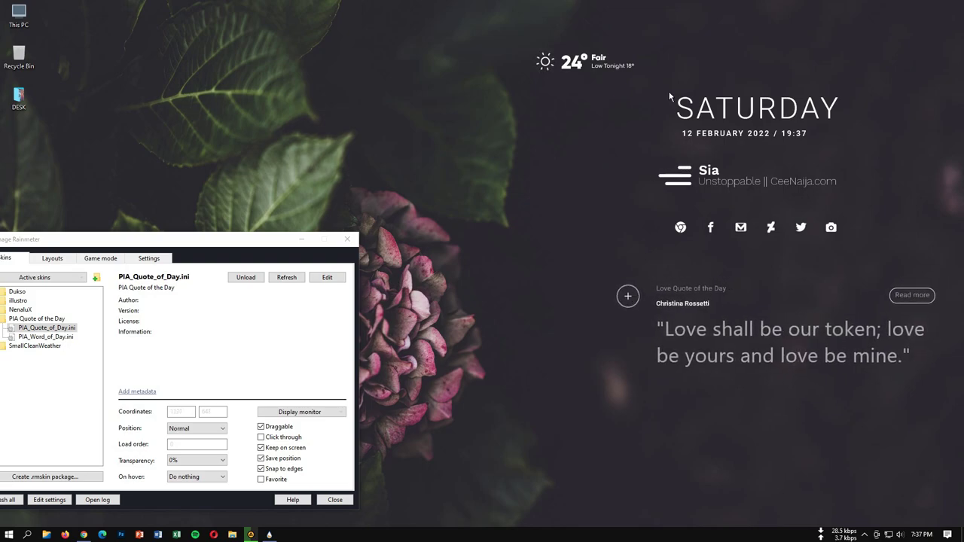
Shift the date, song info and app icon row slightly left to line up with the quote text, tightening their spacing
left_click_drag(686, 111, 669, 110)
left_click_drag(691, 174, 666, 167)
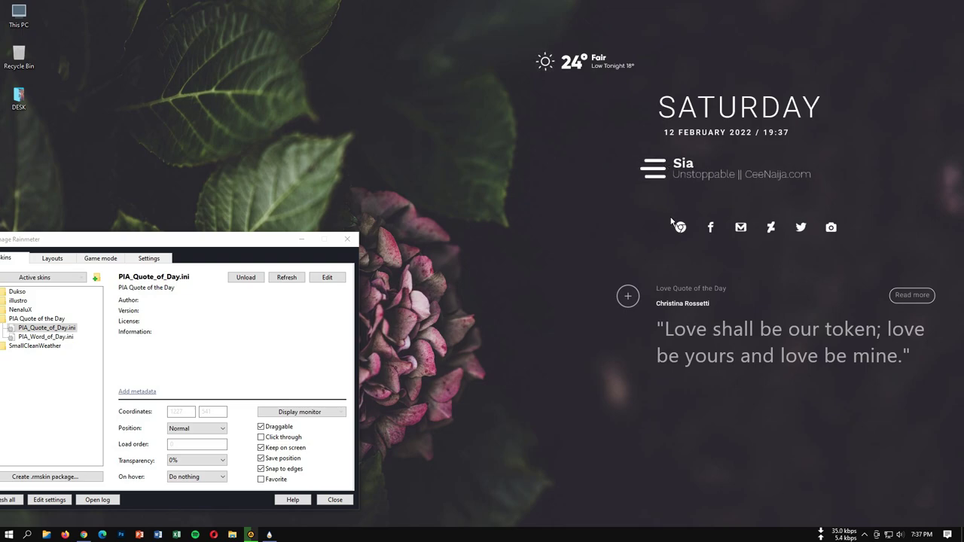
mouse_move(671, 221)
left_mouse_down()
mouse_move(666, 205)
mouse_move(665, 213)
left_mouse_up()
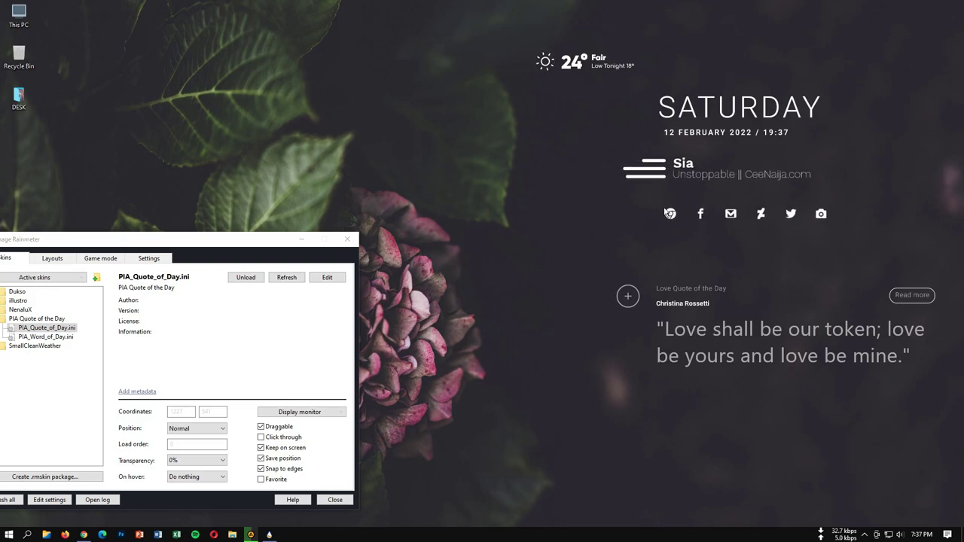
Nudge the quote skin diagonally down and move the weather skin into its header row, beside the Read more button
left_click_drag(661, 310, 651, 316)
left_click_drag(547, 92, 800, 299)
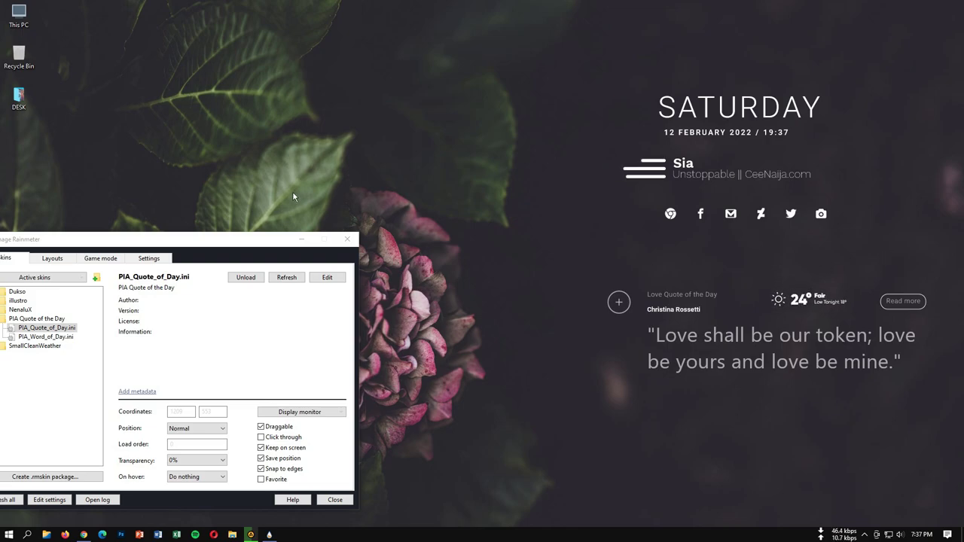
Set the position of PIA_Quote_of_Day.ini to On desktop and close the Manage Rainmeter window
left_click_drag(248, 240, 359, 119)
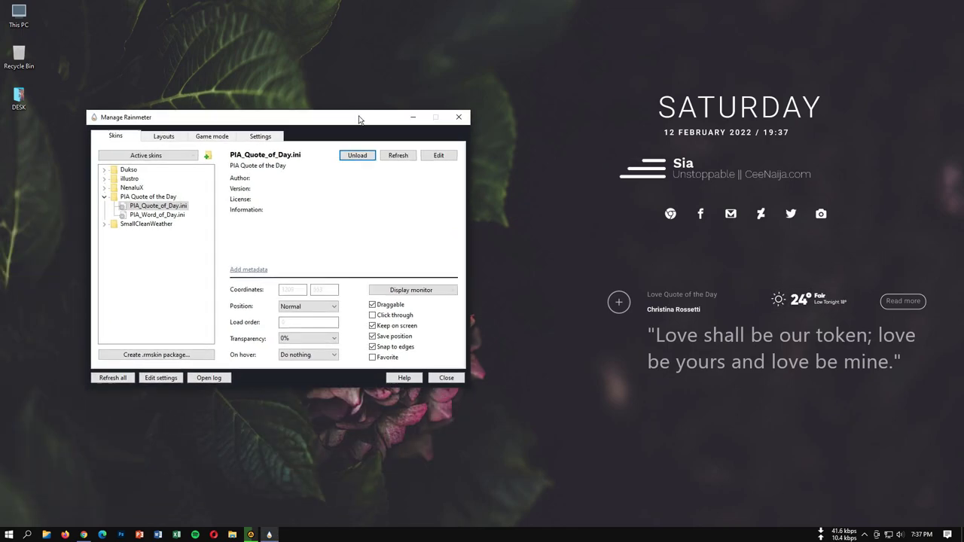
left_click(308, 305)
left_click(305, 348)
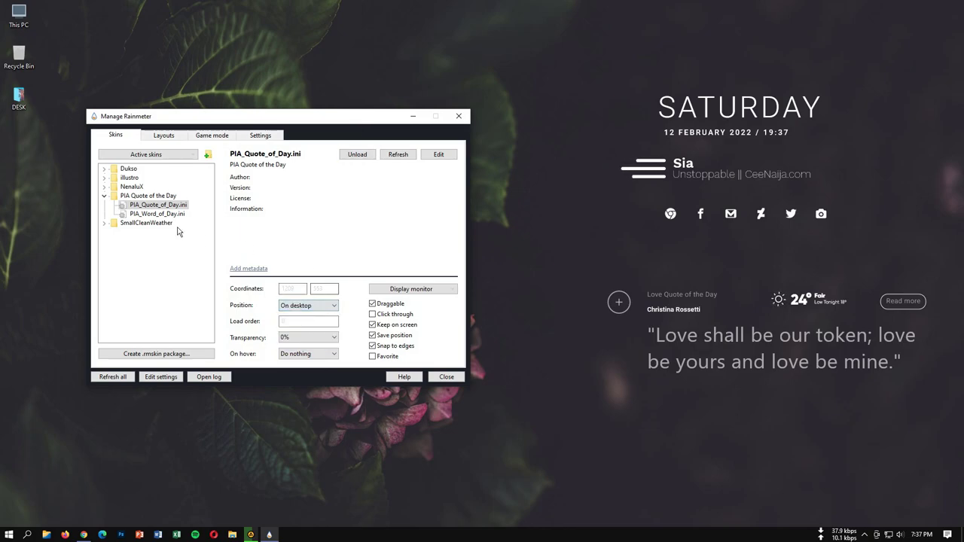
left_click(105, 197)
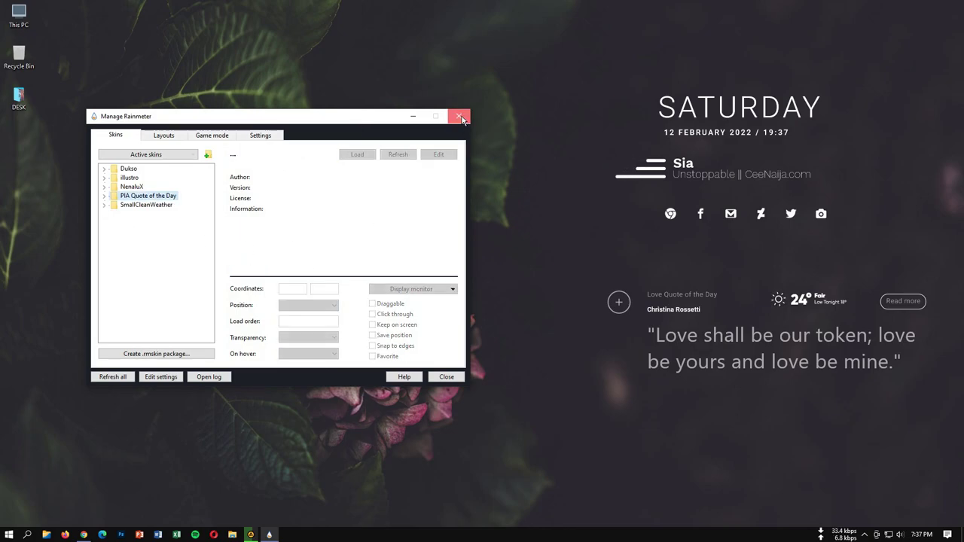
left_click(459, 116)
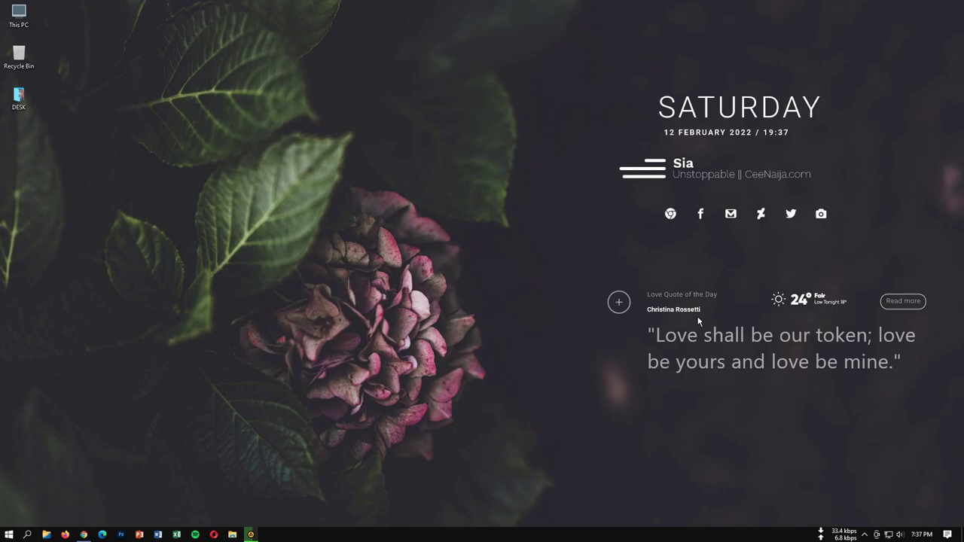
Change the stacking position of the SmallCleanWeather skin in its settings
right_click(791, 302)
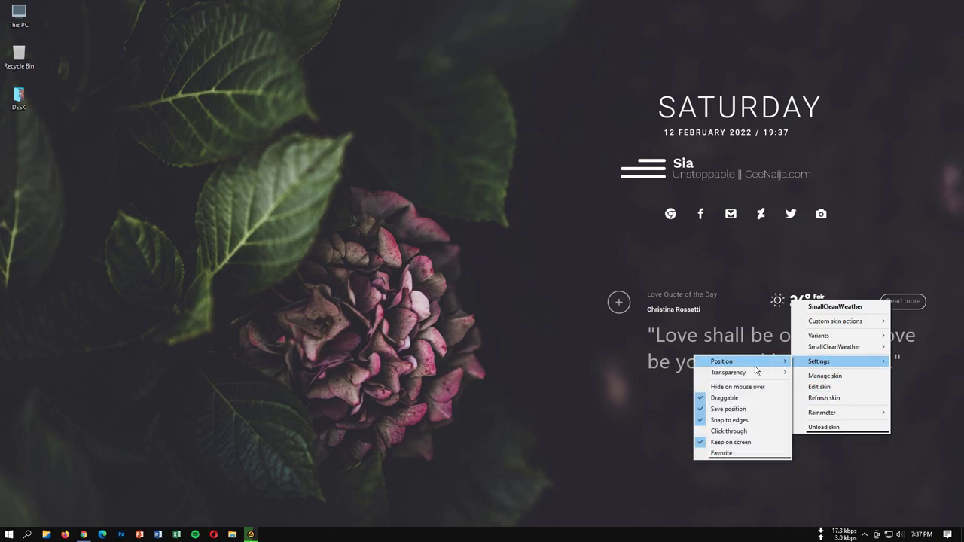
mouse_move(756, 372)
left_click(823, 405)
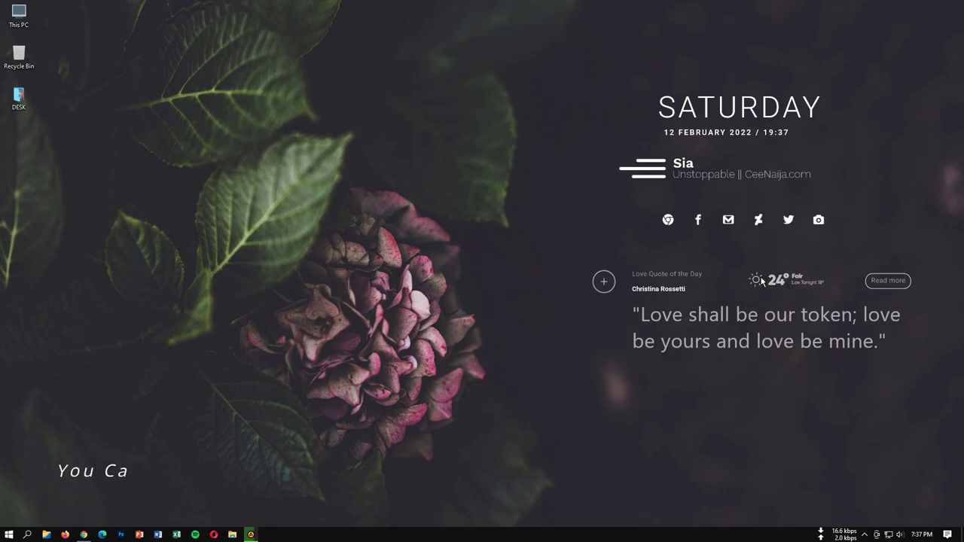
Open the SmallCleanWeather skin's weather variables file and examine the latitude and longitude entries and the note on obtaining coordinates
right_click(761, 278)
mouse_move(828, 301)
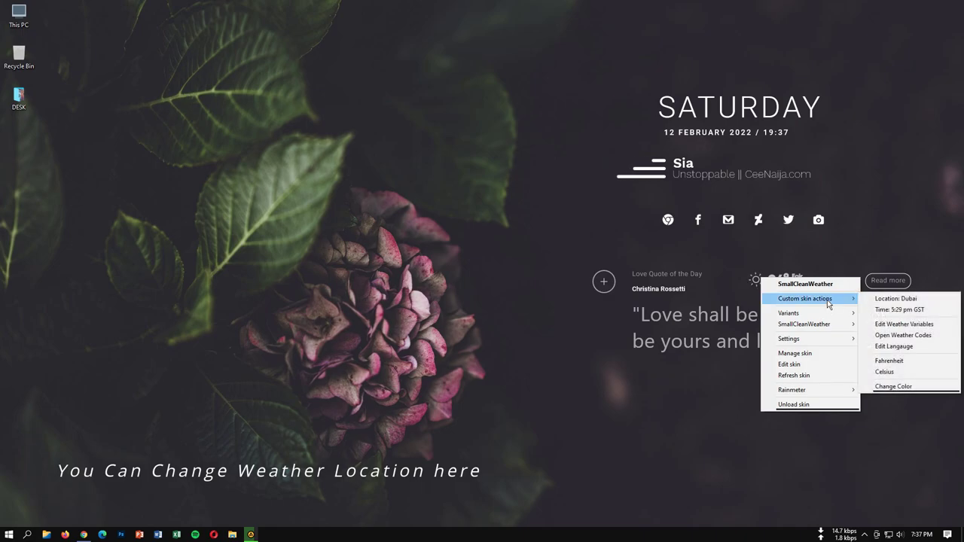
left_click(904, 326)
left_click_drag(339, 71, 515, 73)
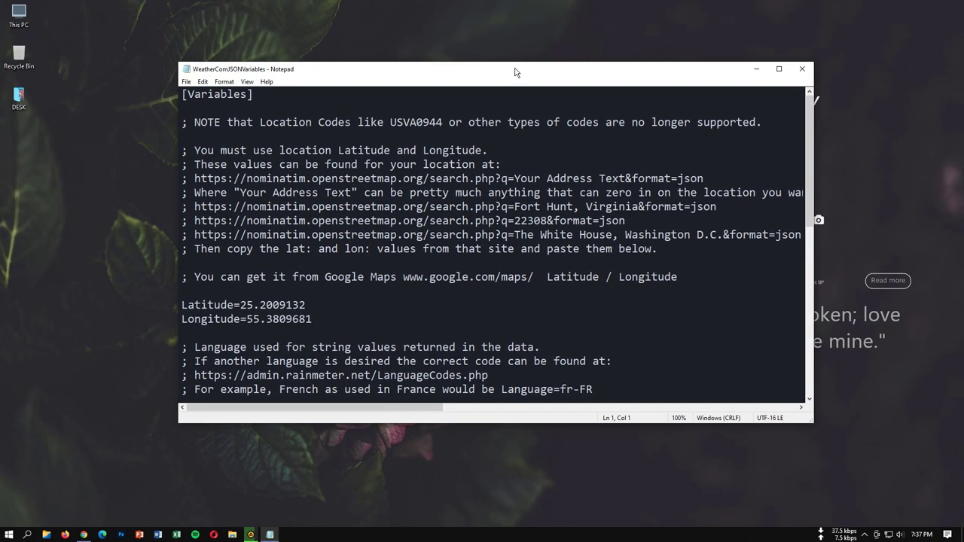
left_click_drag(243, 302, 308, 304)
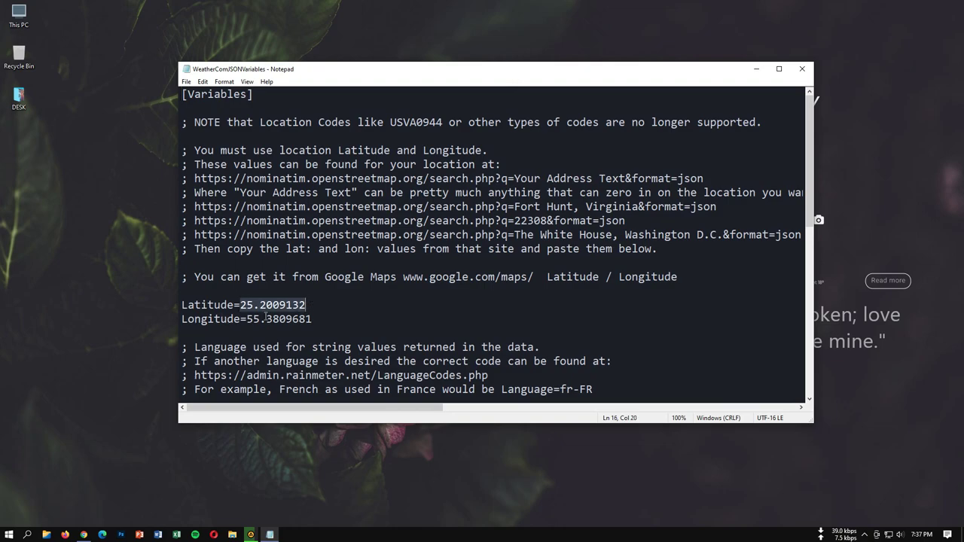
left_click_drag(247, 319, 318, 318)
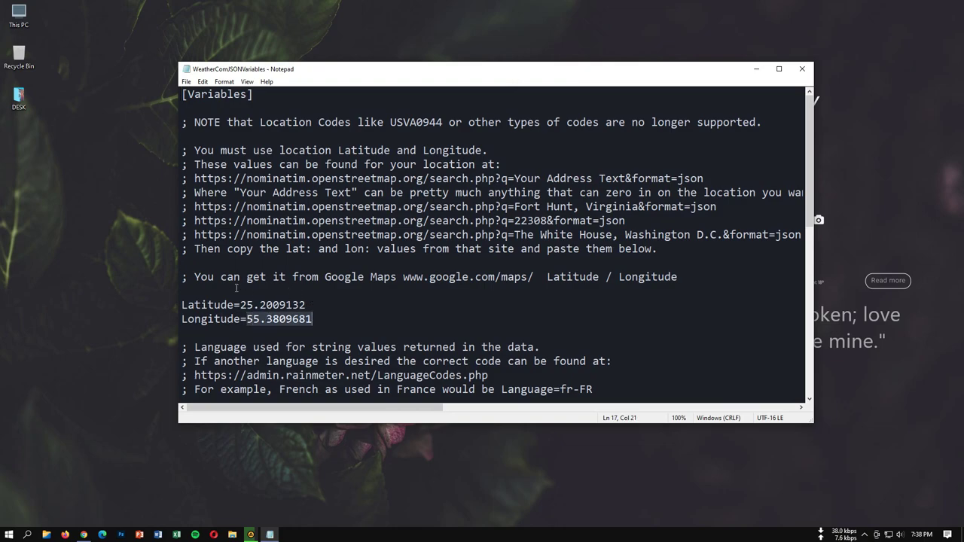
left_click_drag(194, 276, 688, 275)
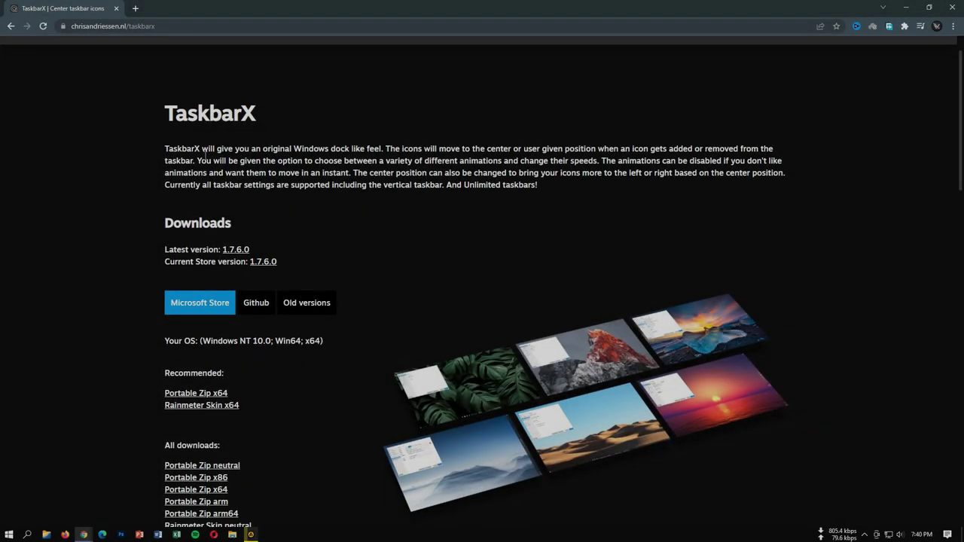
Download the Portable Zip neutral version of TaskbarX from its website and open the folder containing the archive
scroll(205, 154, "down", 4)
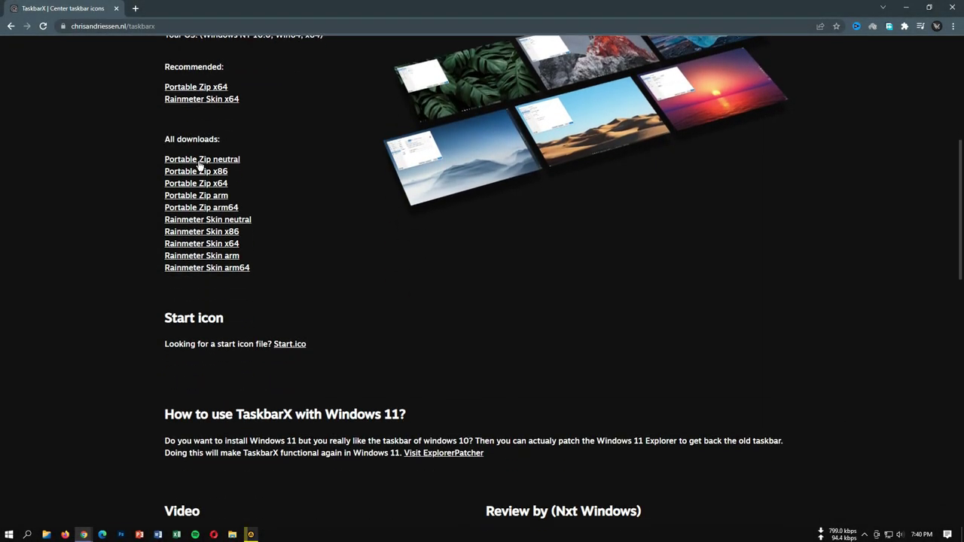
left_click(198, 162)
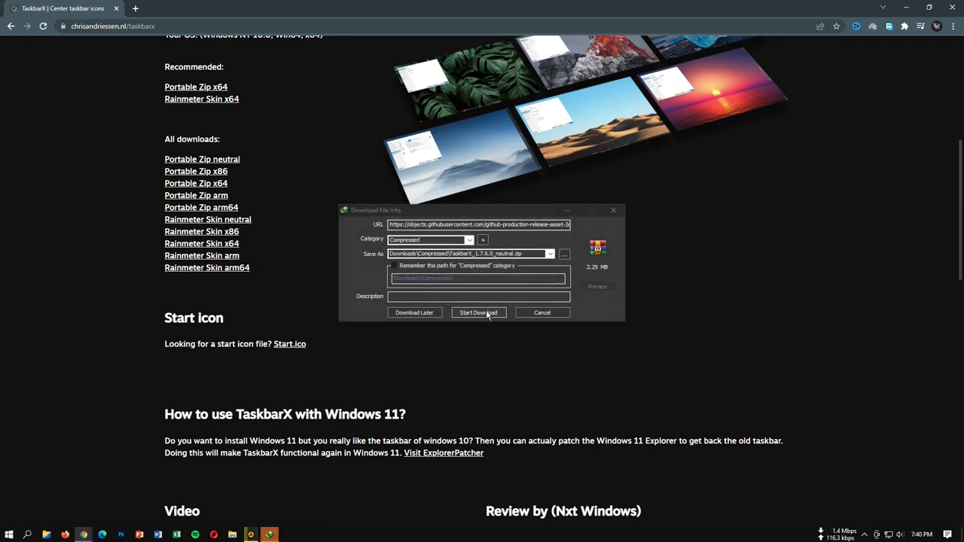
left_click(485, 313)
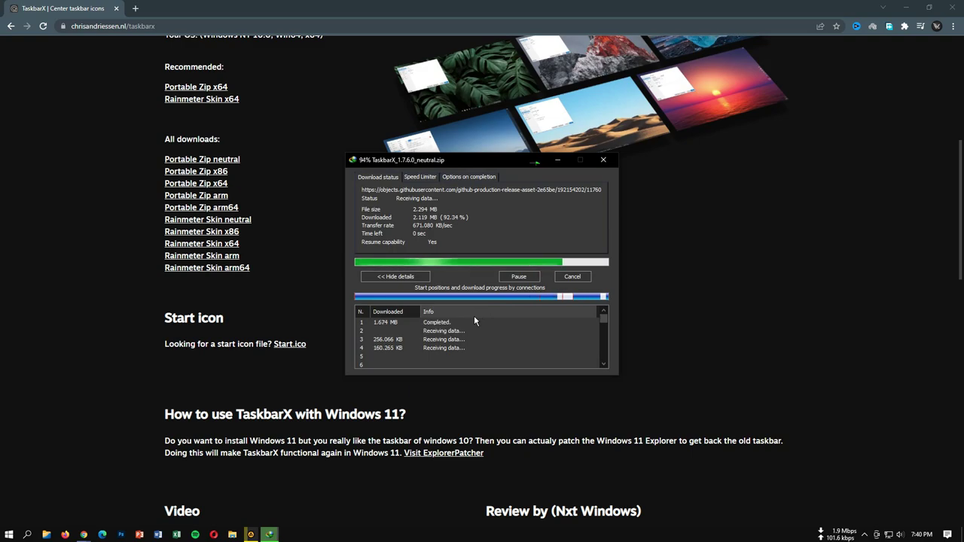
left_click(496, 299)
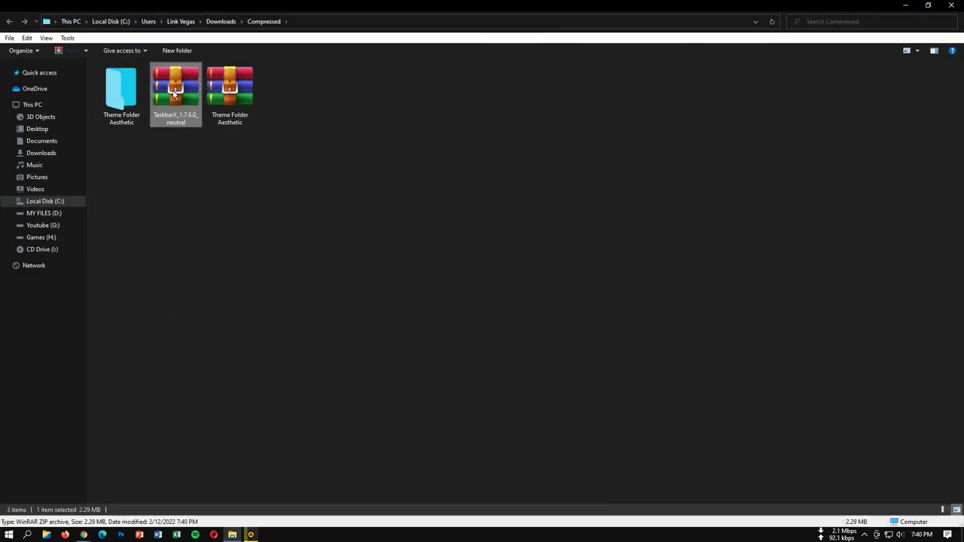
Extract the TaskbarX_1.7.6.0_neutral archive into its own folder in Compressed with the default extraction options
right_click(174, 92)
left_click(204, 133)
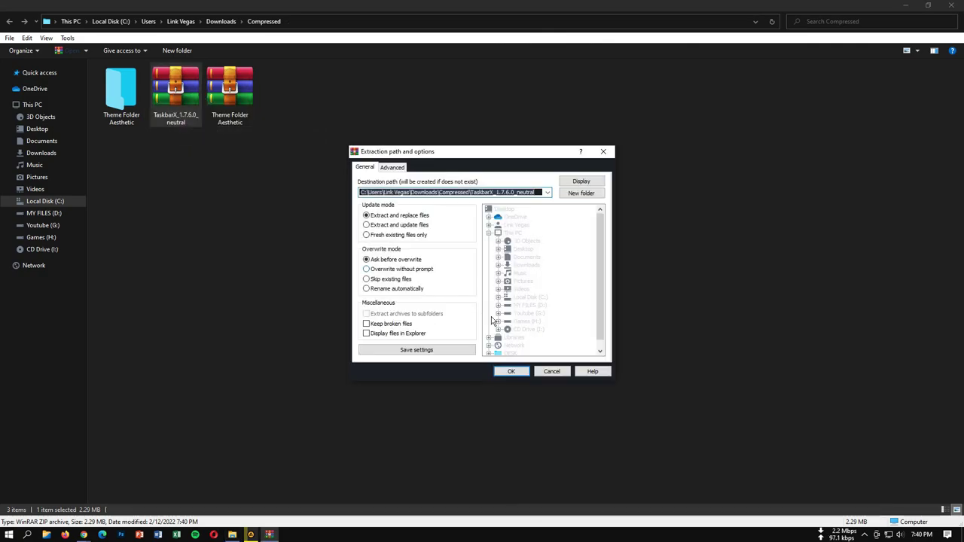
left_click(510, 372)
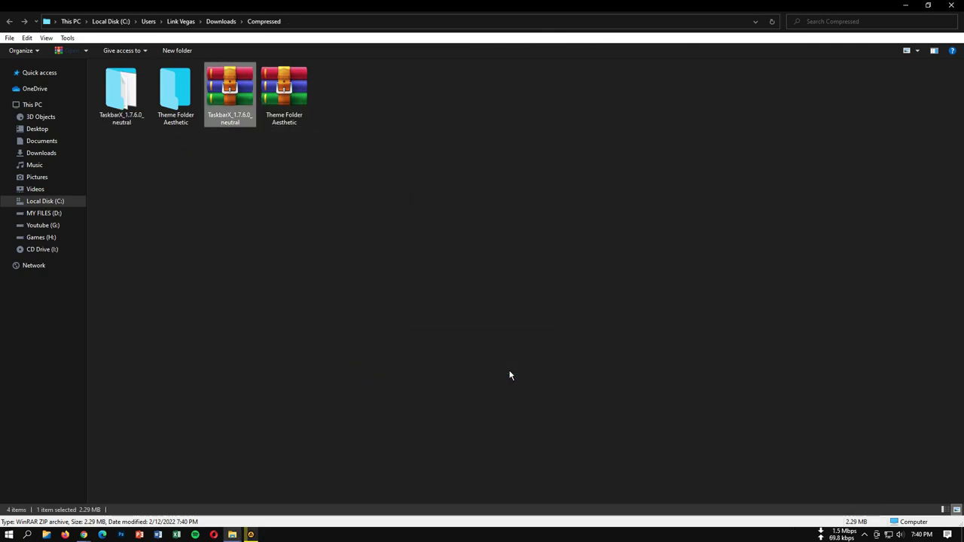
Run the TaskbarX application from the extracted TaskbarX_1.7.6.0_neutral folder to center the taskbar icons
double_click(128, 107)
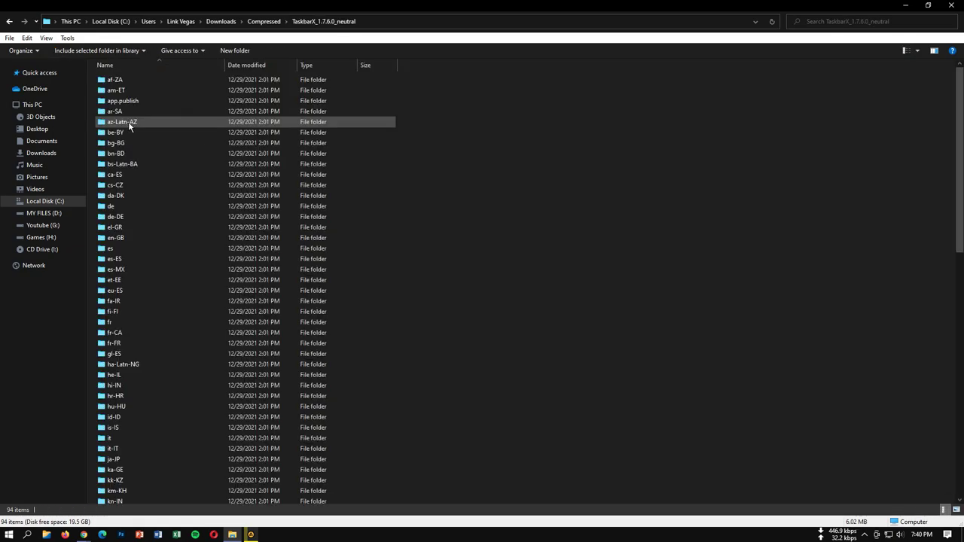
scroll(174, 187, "down", 15)
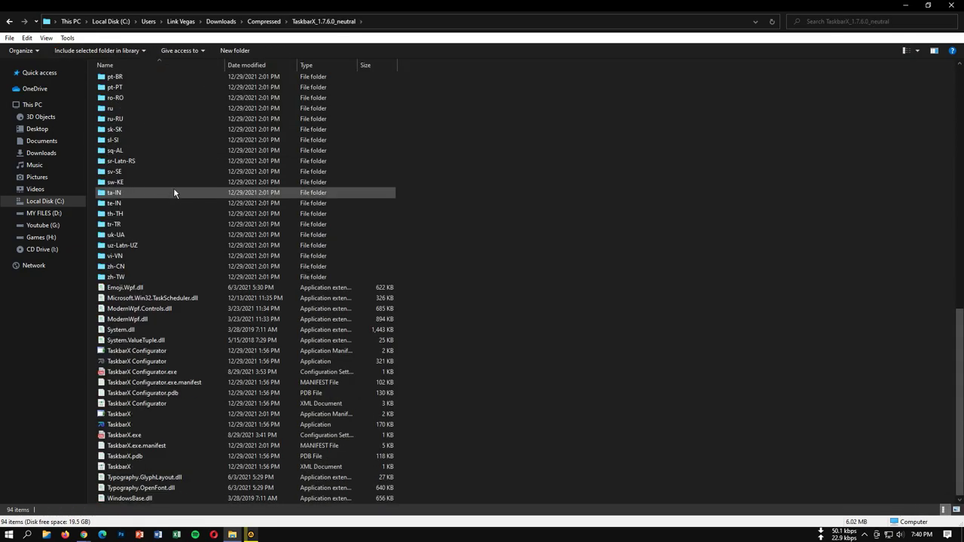
left_click(151, 424)
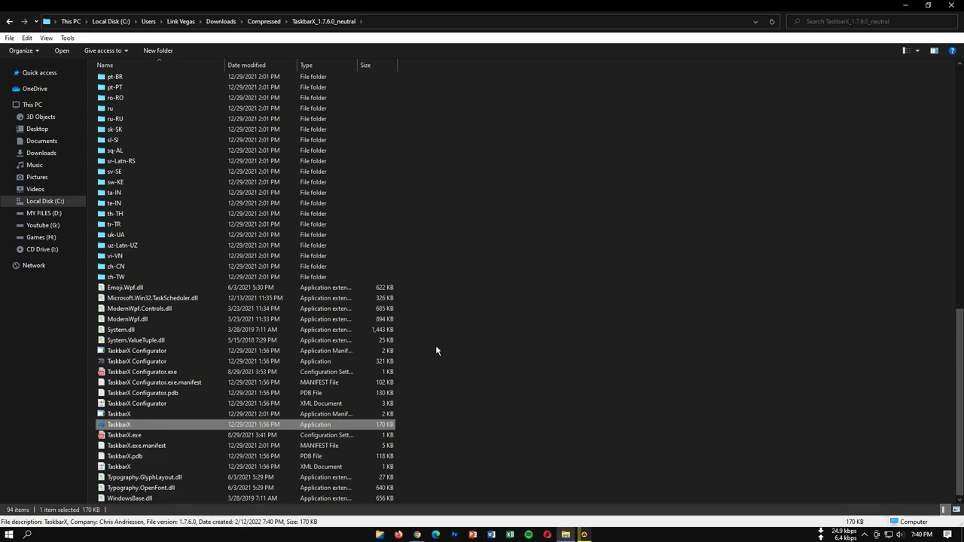
left_click(435, 345)
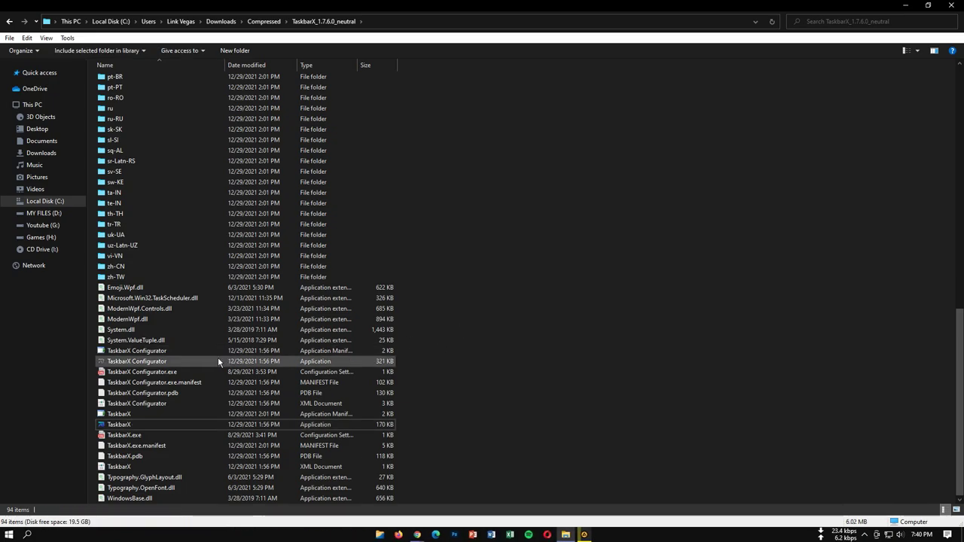
Launch the TaskbarX Configurator application from the same folder and reposition its window
left_click(157, 361)
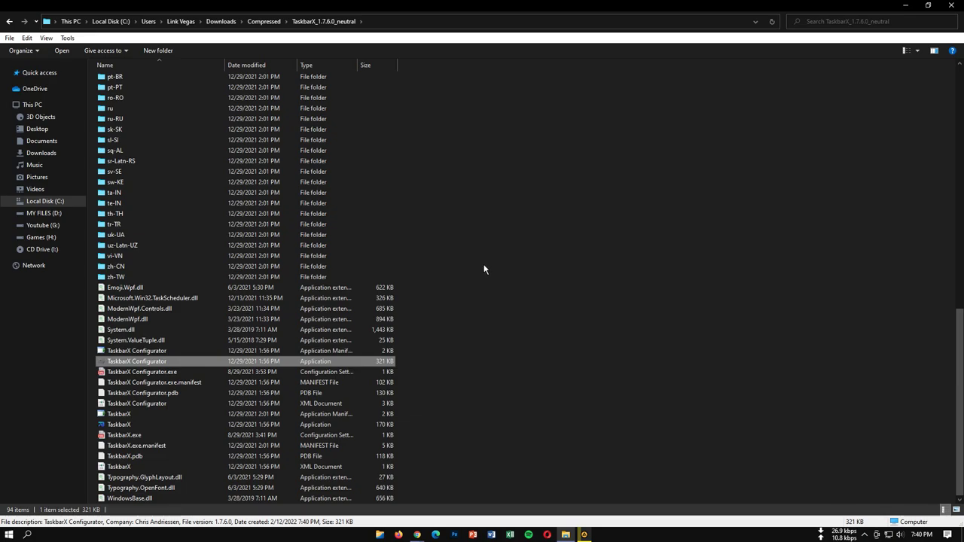
left_click_drag(308, 132, 431, 74)
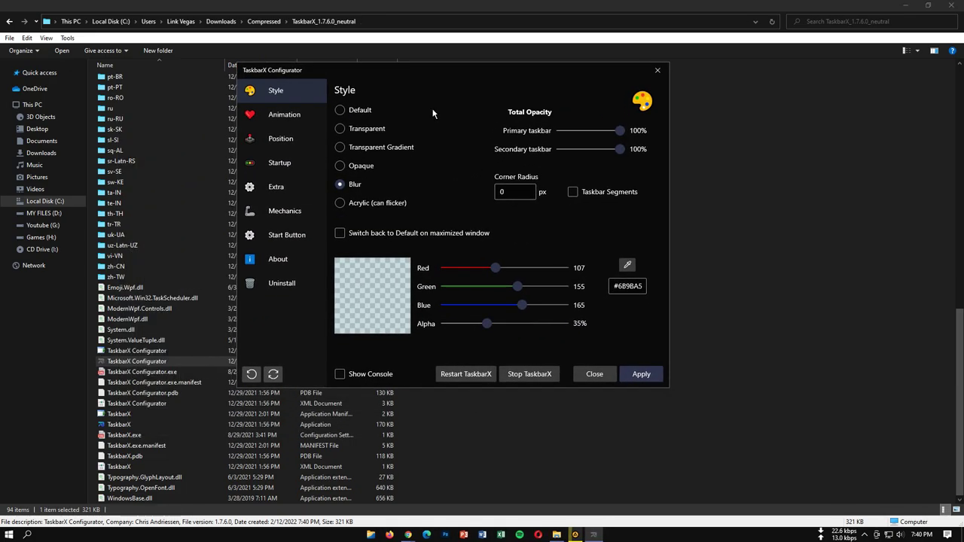
Apply the Transparent style to the taskbar and close the File Explorer and Chrome windows behind the configurator
left_click(350, 128)
left_click(640, 374)
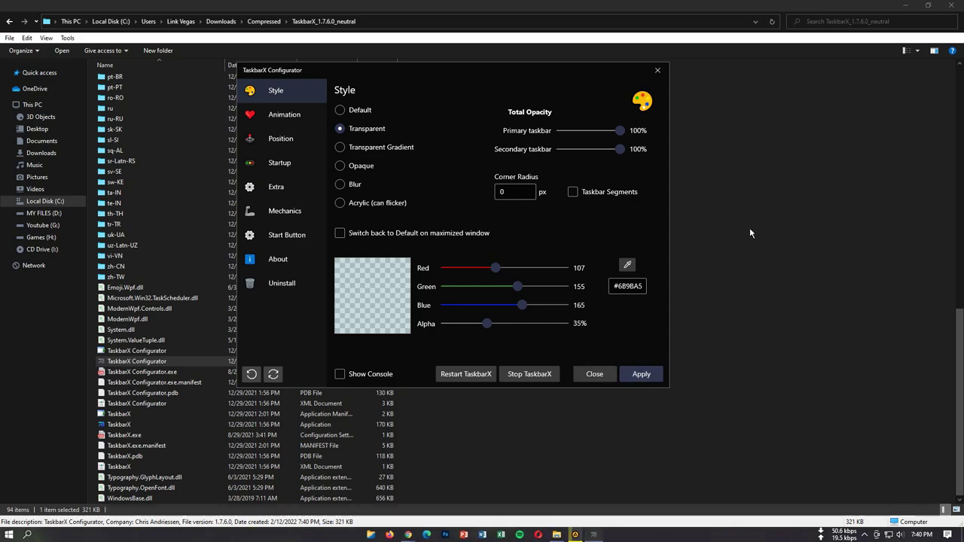
left_click(952, 6)
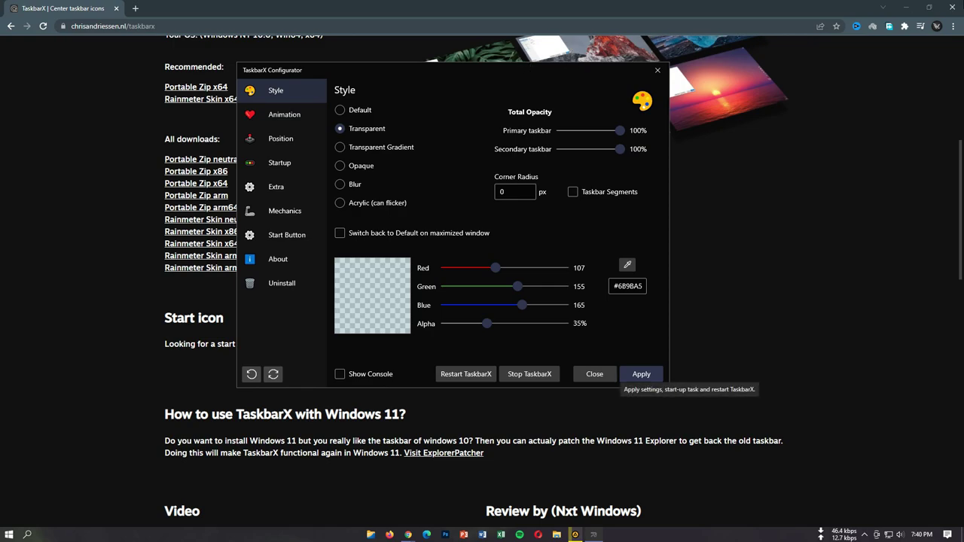
left_click(952, 5)
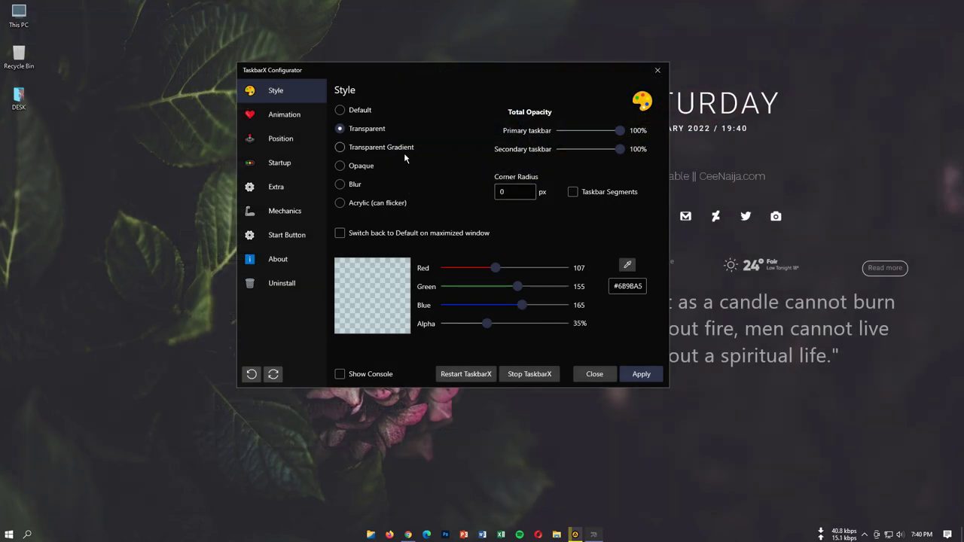
Switch the taskbar style to Blur, apply it and close TaskbarX Configurator
left_click(639, 374)
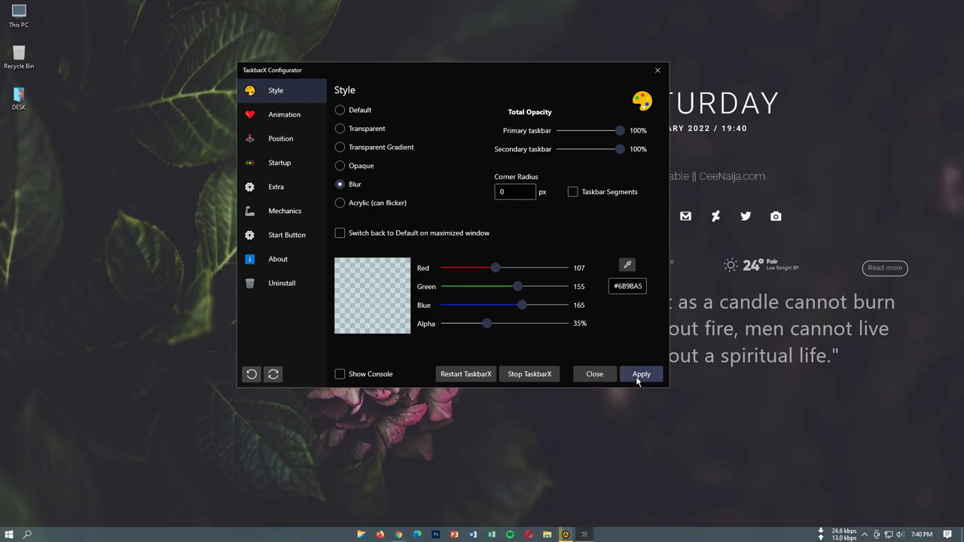
left_click(588, 381)
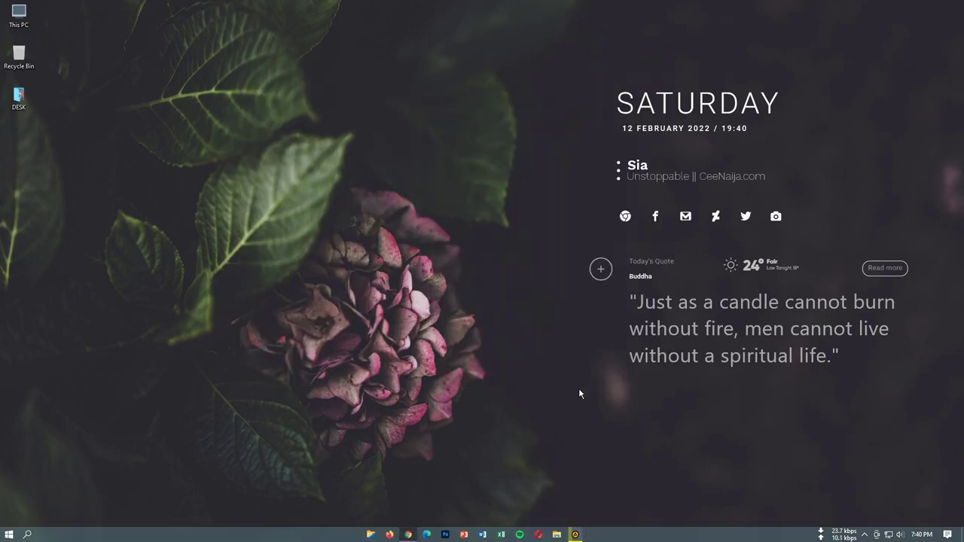